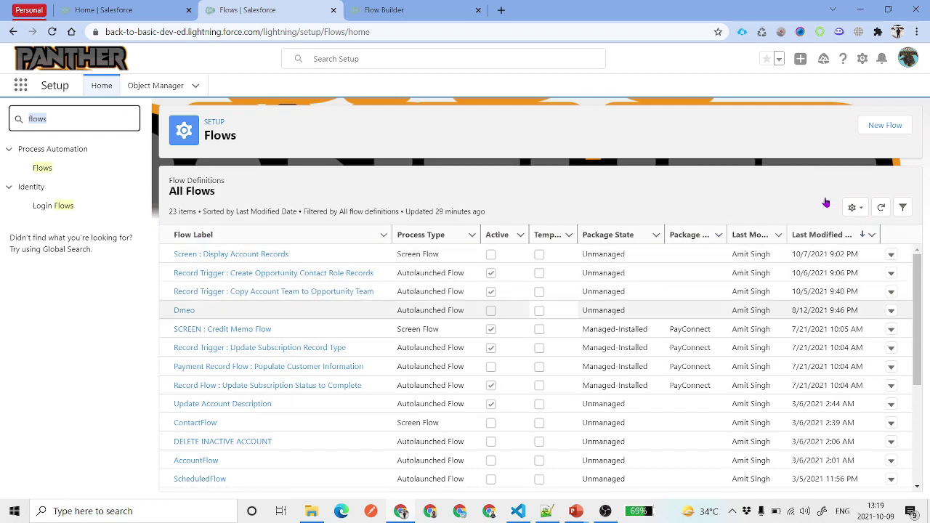
Create a new Screen Flow using the Auto-Layout canvas
{"action": "left_click", "coordinate": [876, 129]}
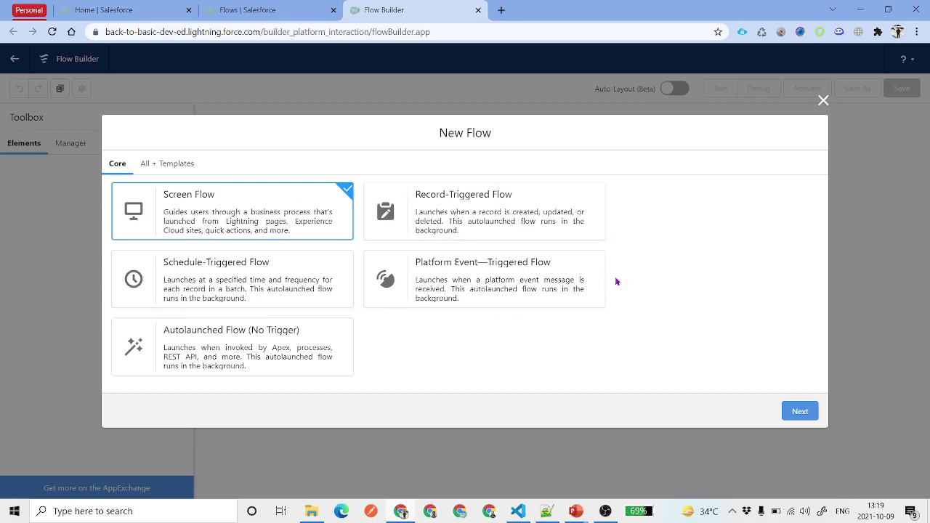
{"action": "left_click", "coordinate": [800, 411]}
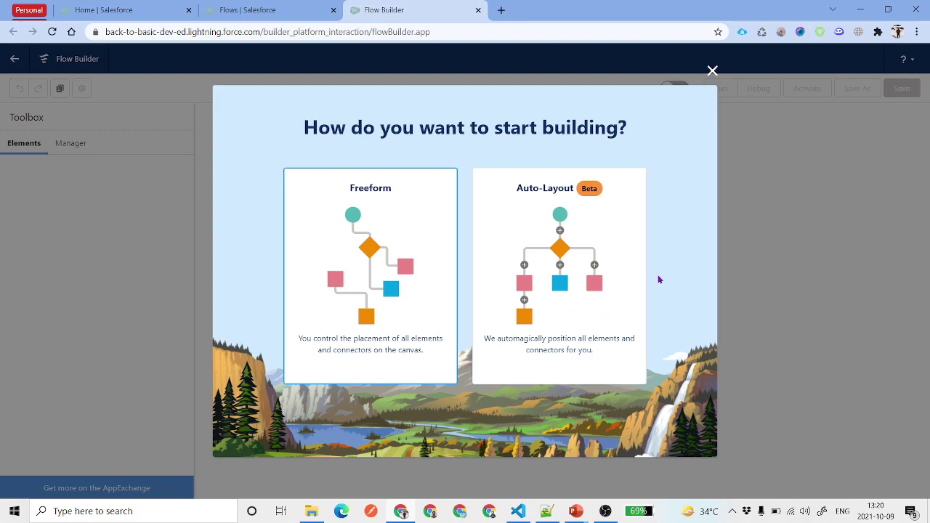
{"action": "left_click", "coordinate": [558, 242]}
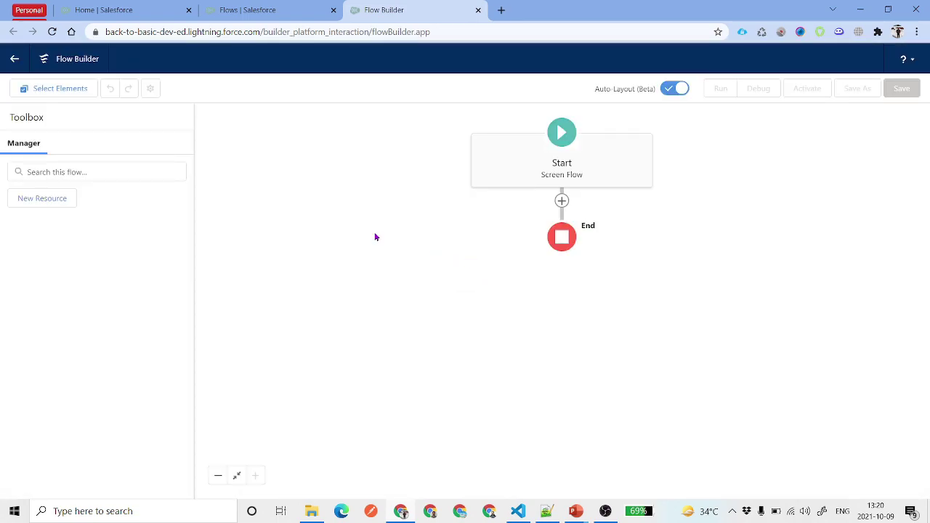
Add a Screen element between Start and End
{"action": "left_click", "coordinate": [562, 201]}
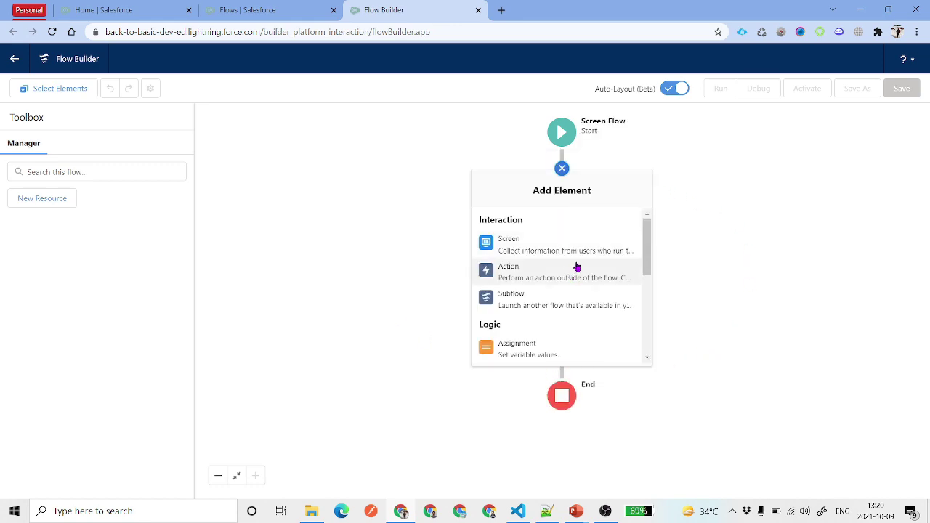
{"action": "scroll", "coordinate": [556, 328], "scroll_direction": "down", "scroll_amount": 5}
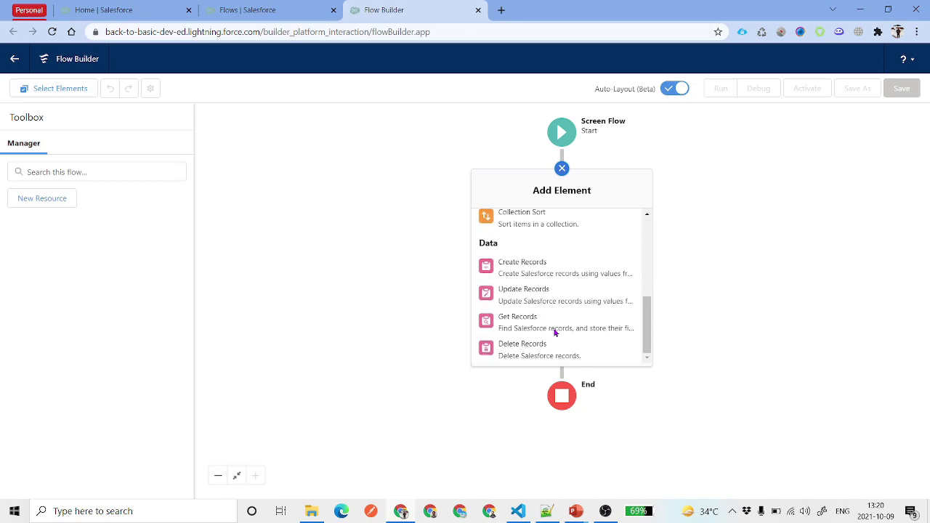
{"action": "scroll", "coordinate": [573, 284], "scroll_direction": "up", "scroll_amount": 5}
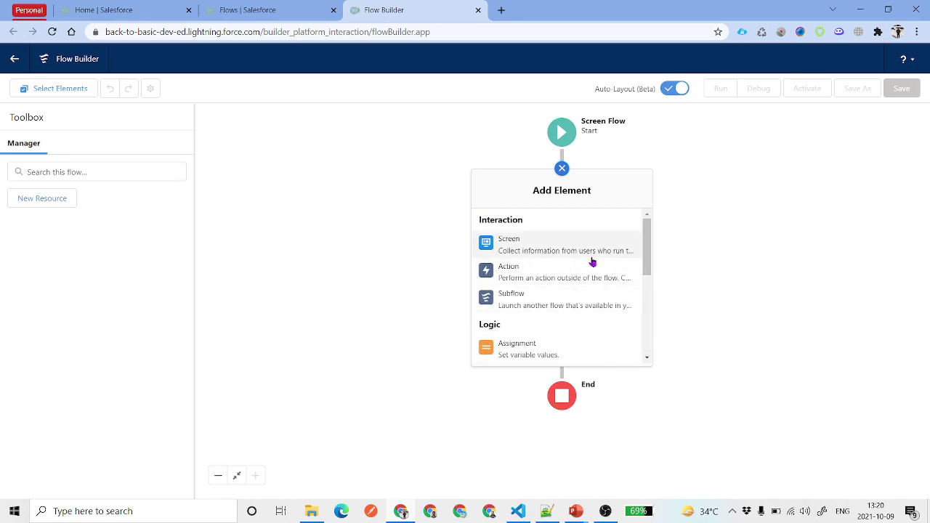
{"action": "left_click", "coordinate": [549, 245]}
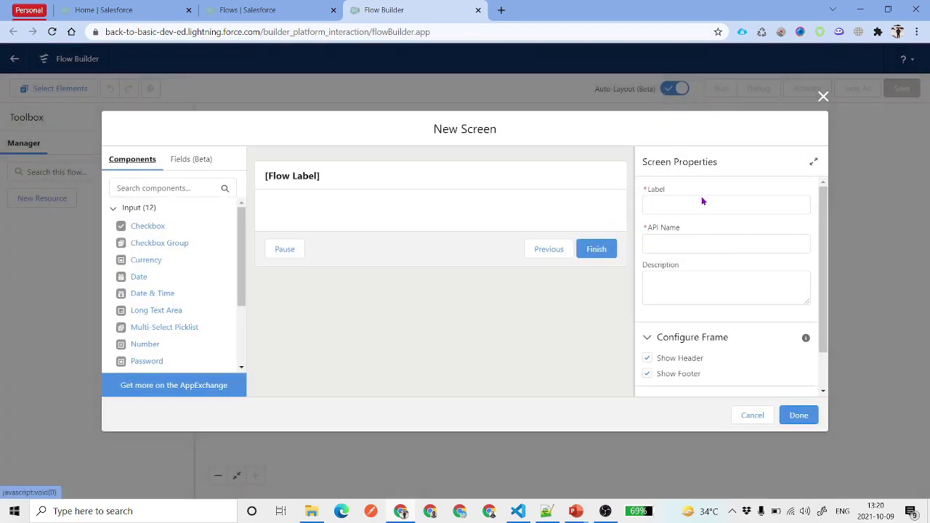
{"action": "left_click", "coordinate": [702, 202]}
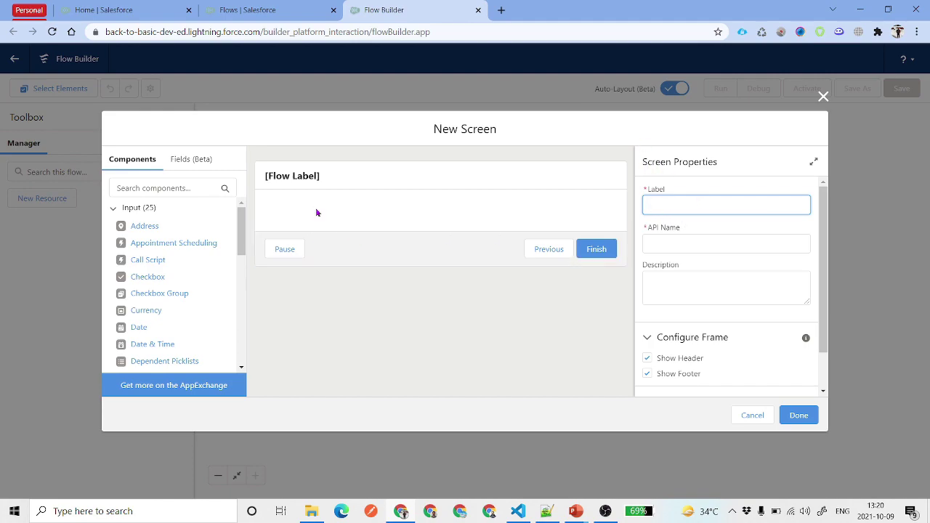
Label the screen 'Welcome User' (API name Welcome_User) with header and footer left on
{"action": "type", "text": "Welcome User"}
{"action": "left_click", "coordinate": [727, 289]}
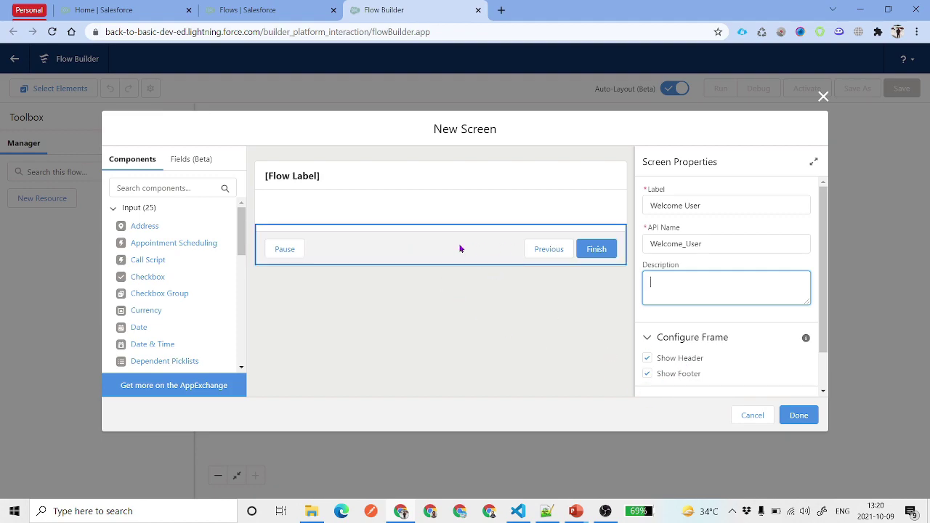
{"action": "left_click", "coordinate": [648, 375]}
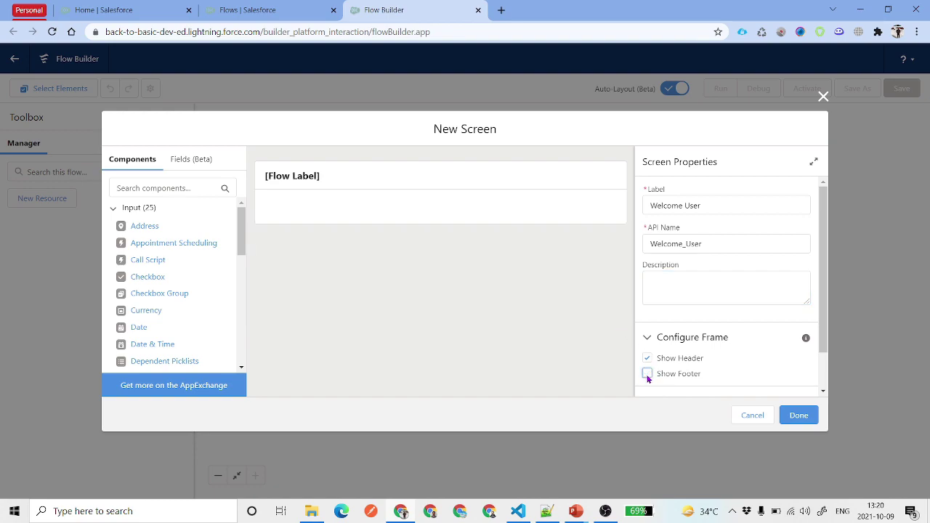
{"action": "left_click", "coordinate": [647, 375]}
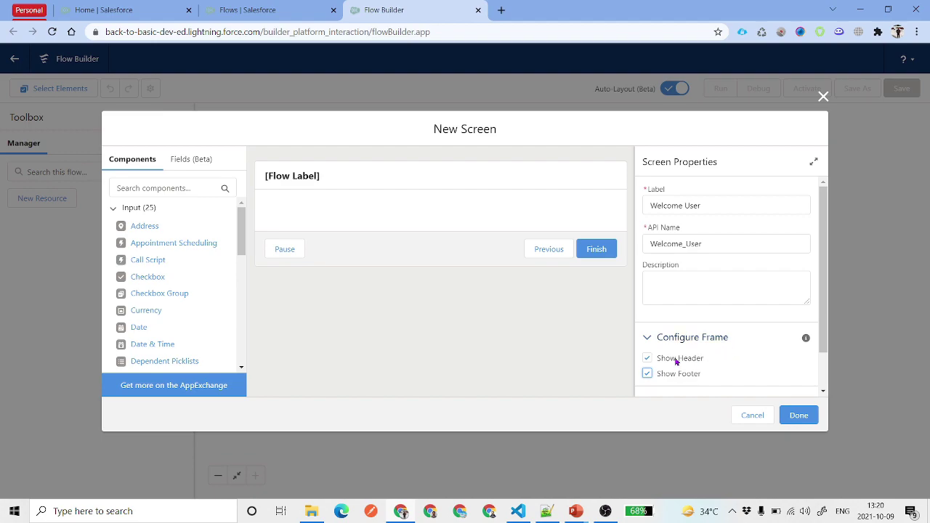
{"action": "left_click", "coordinate": [676, 362]}
{"action": "left_click", "coordinate": [676, 362]}
{"action": "scroll", "coordinate": [694, 330], "scroll_direction": "down", "scroll_amount": 1}
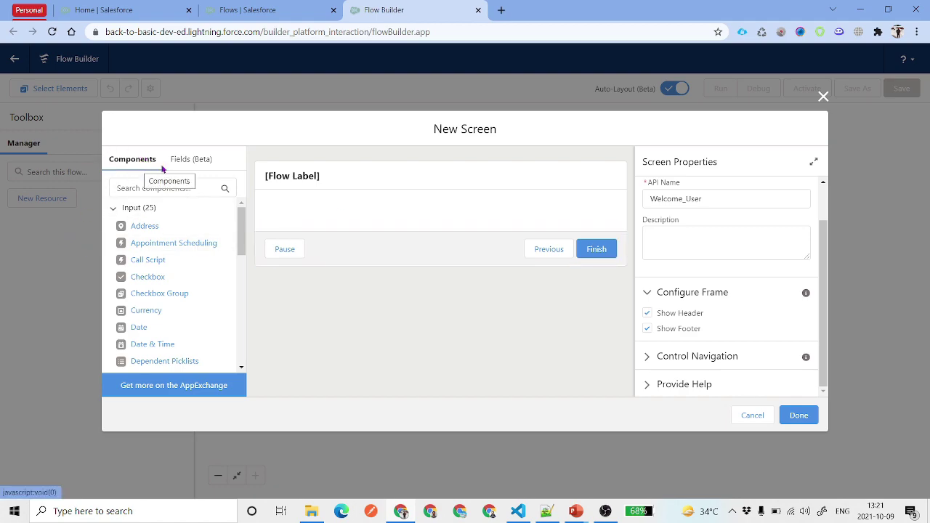
Search components for 'dis' and place a Display Text component on the screen
{"action": "left_click", "coordinate": [184, 170]}
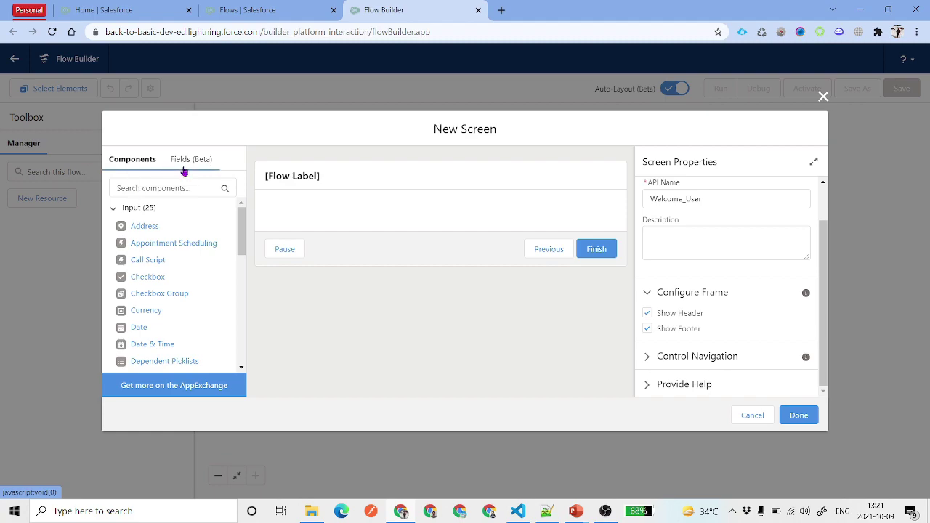
{"action": "left_click", "coordinate": [133, 161]}
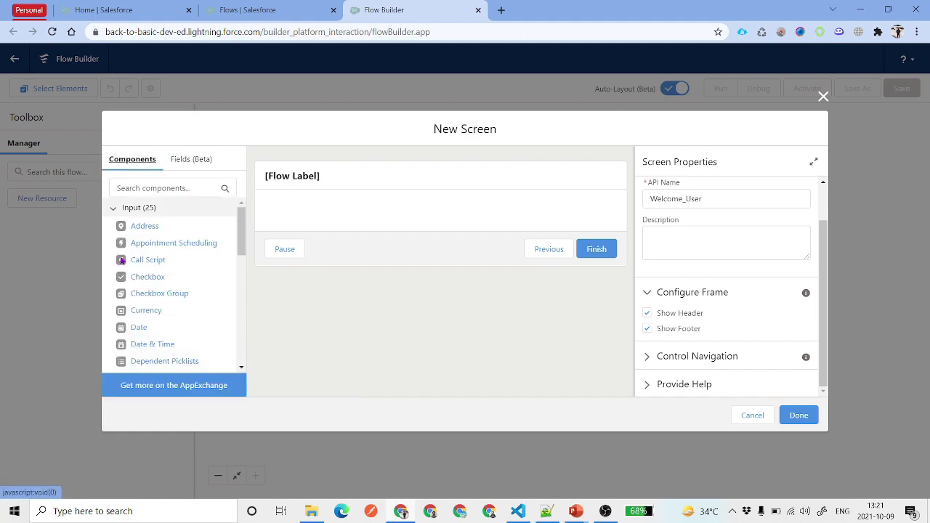
{"action": "scroll", "coordinate": [228, 327], "scroll_direction": "down", "scroll_amount": 4}
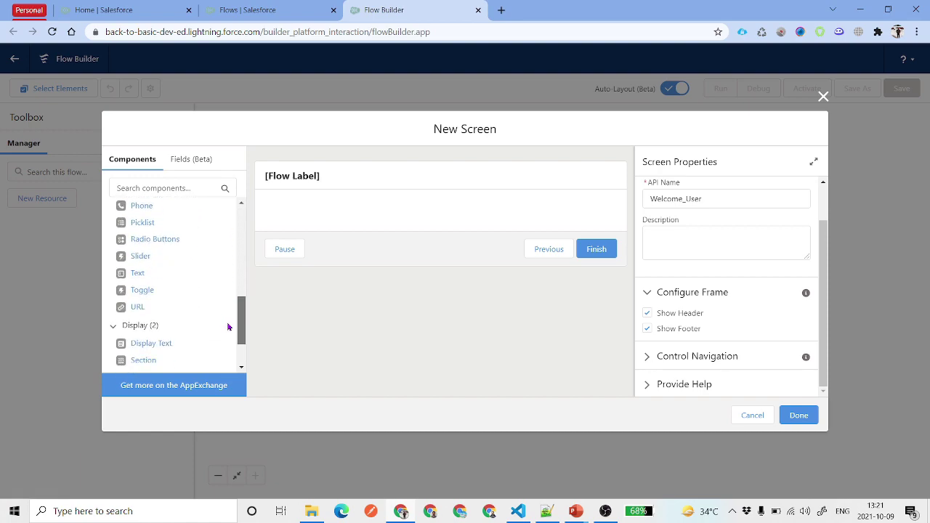
{"action": "scroll", "coordinate": [228, 327], "scroll_direction": "down", "scroll_amount": 2}
{"action": "scroll", "coordinate": [233, 357], "scroll_direction": "up", "scroll_amount": 10}
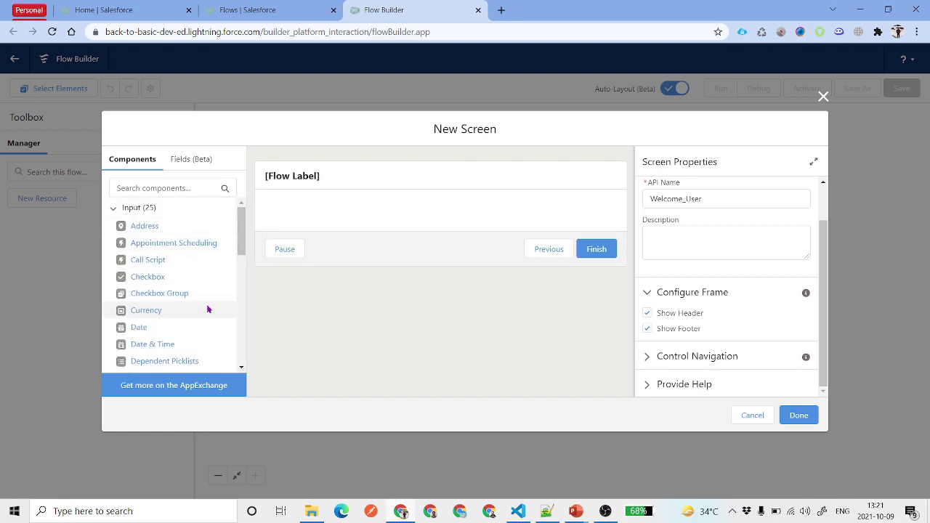
{"action": "left_click", "coordinate": [168, 184]}
{"action": "type", "text": "di"}
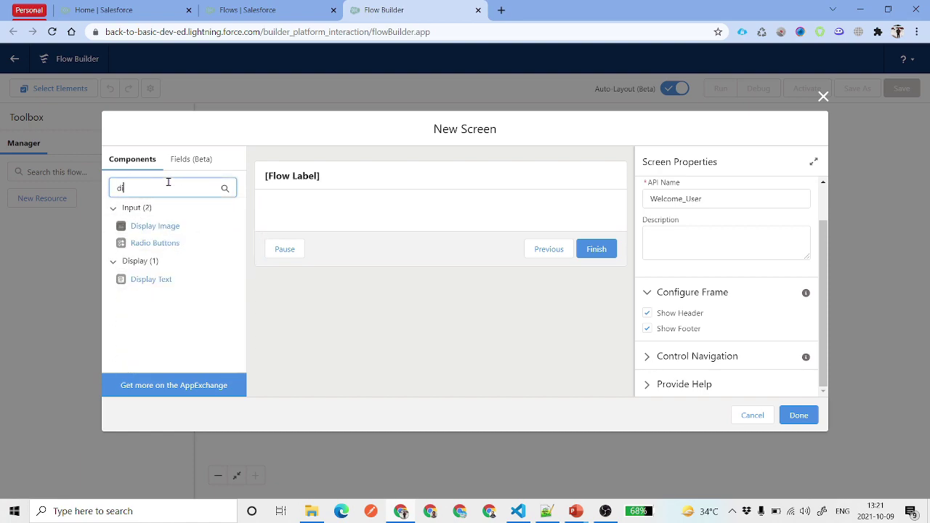
{"action": "type", "text": "s"}
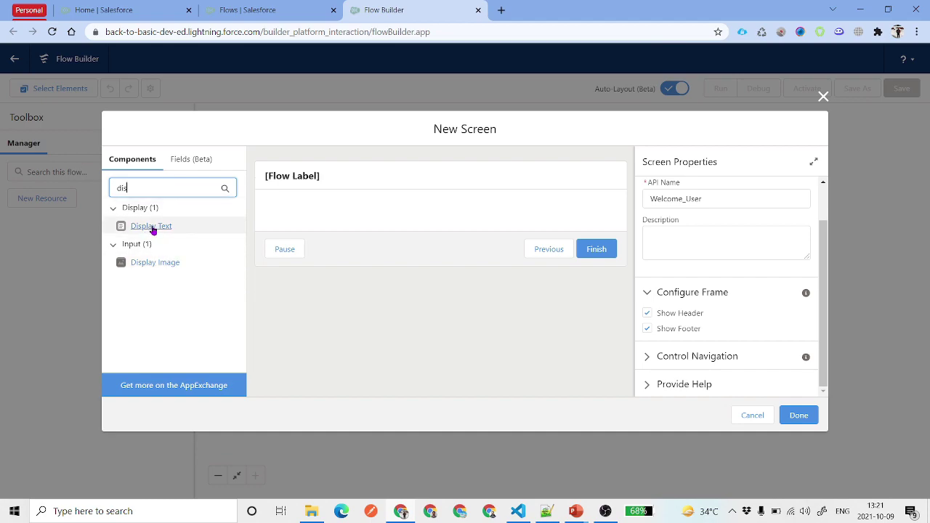
{"action": "left_click_drag", "start_coordinate": [149, 229], "coordinate": [302, 218]}
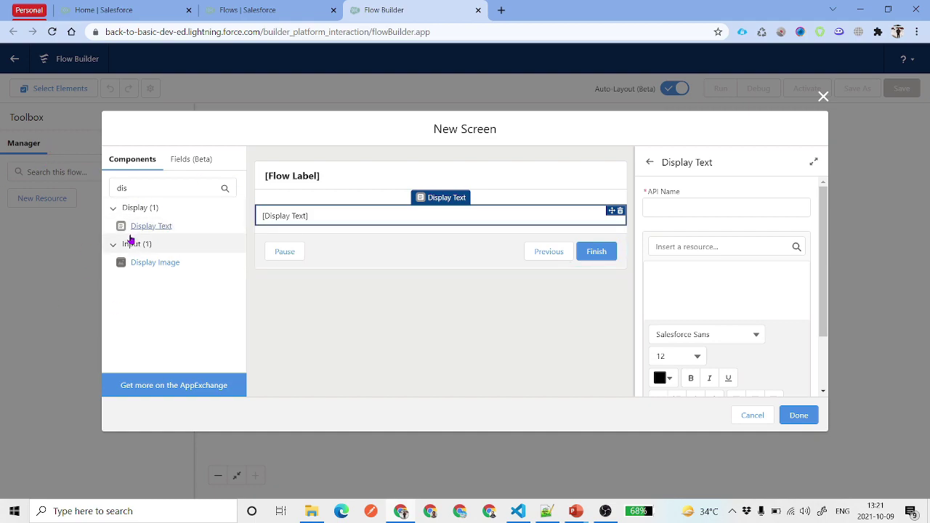
Name it WelcomeMessage with text 'Hello User,' / 'Welcome and Have great day ahead!', then save
{"action": "left_click", "coordinate": [733, 203]}
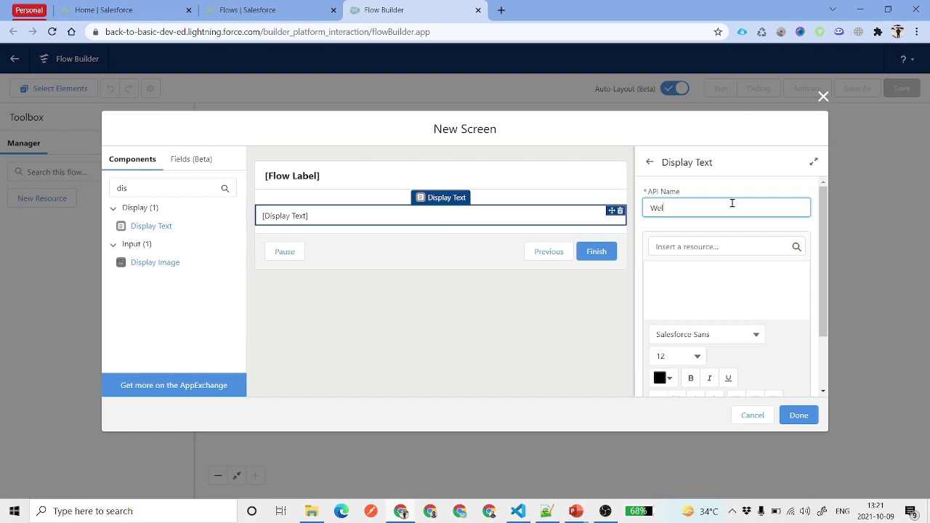
{"action": "type", "text": "WelcomeMessage"}
{"action": "left_click", "coordinate": [702, 281]}
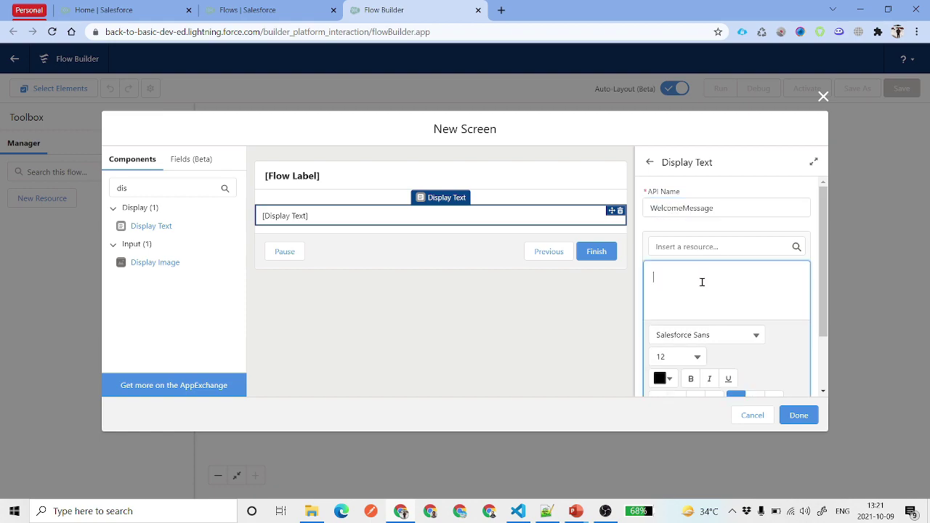
{"action": "type", "text": "Hello User,"}
{"action": "key", "text": "Return"}
{"action": "type", "text": "Welcome and Have g"}
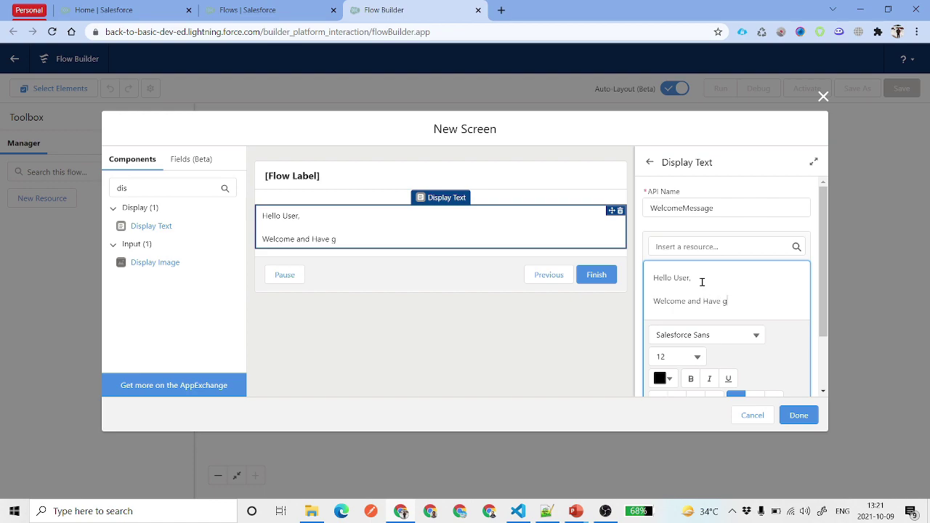
{"action": "type", "text": "reat day ahead!"}
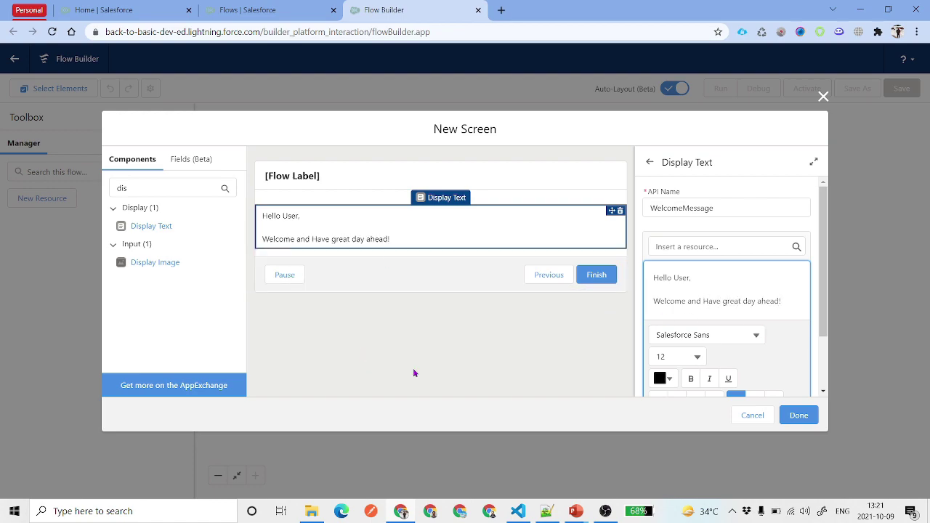
{"action": "left_click", "coordinate": [424, 386]}
{"action": "left_click", "coordinate": [399, 221]}
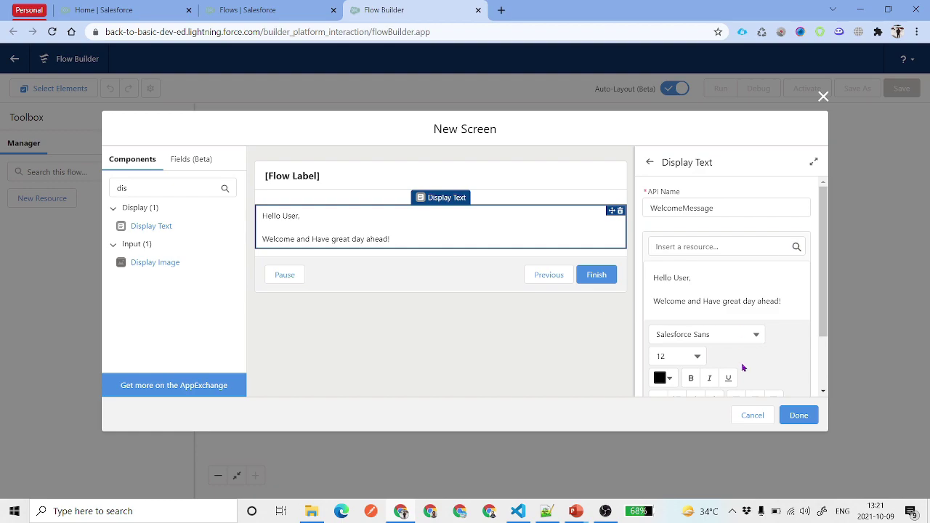
{"action": "left_click", "coordinate": [799, 415]}
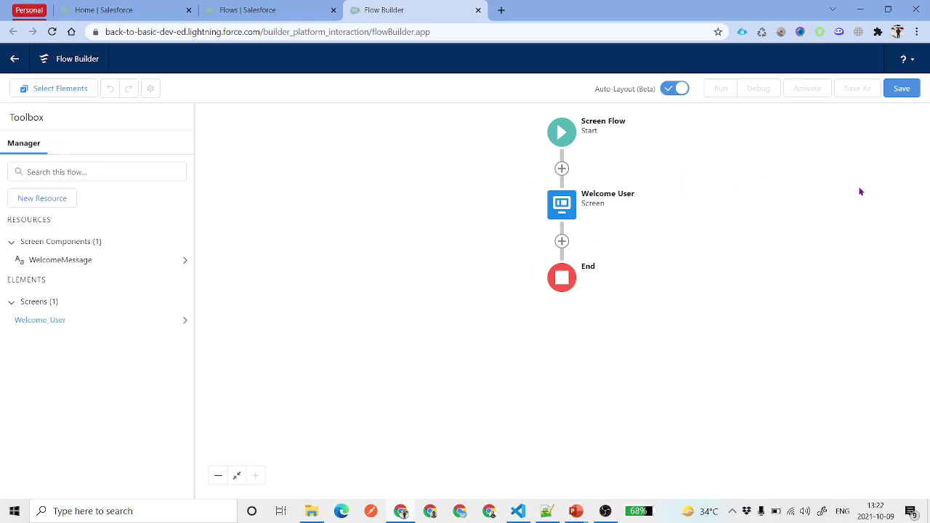
{"action": "left_click", "coordinate": [900, 91]}
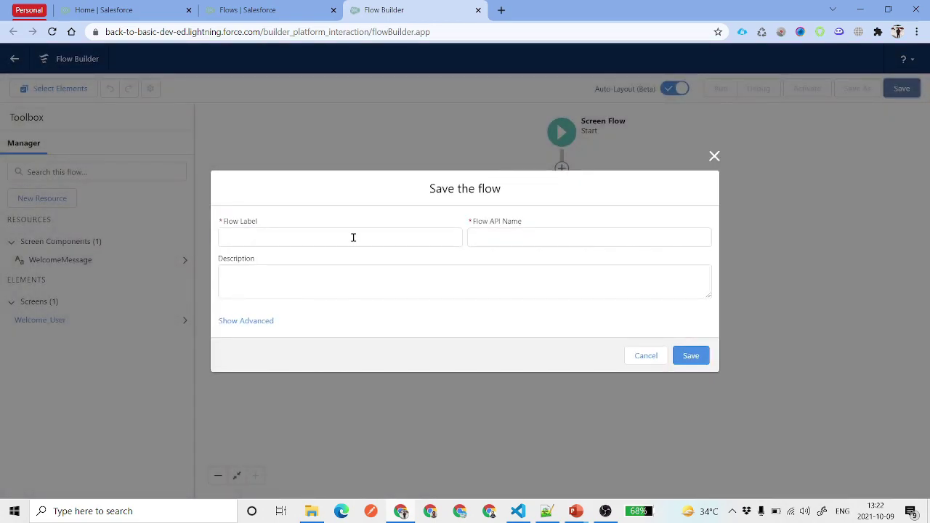
Set the flow label to 'Screen: Welcome Flow'
{"action": "left_click", "coordinate": [353, 238]}
{"action": "type", "text": "Welcome FL"}
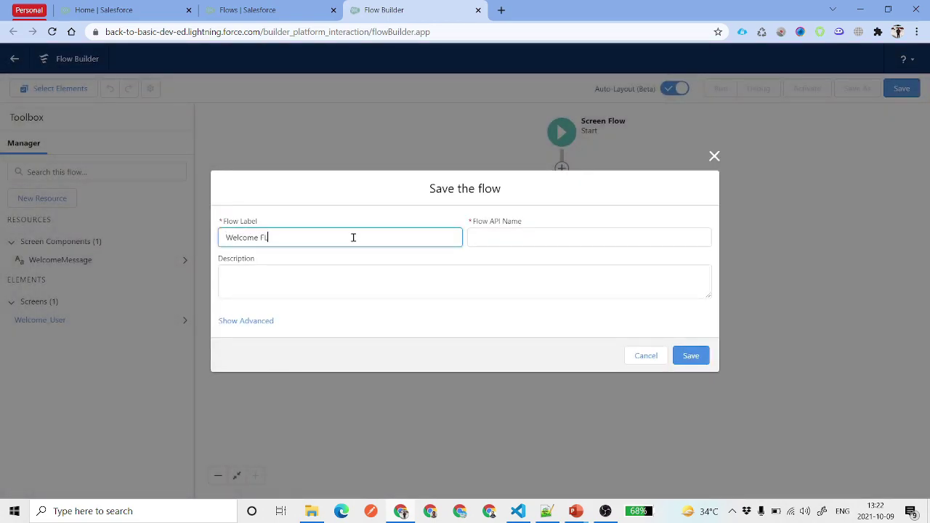
{"action": "type", "text": "ow"}
{"action": "key", "text": "BackSpace"}
{"action": "type", "text": "low"}
{"action": "left_click", "coordinate": [224, 238]}
{"action": "type", "text": "Scree"}
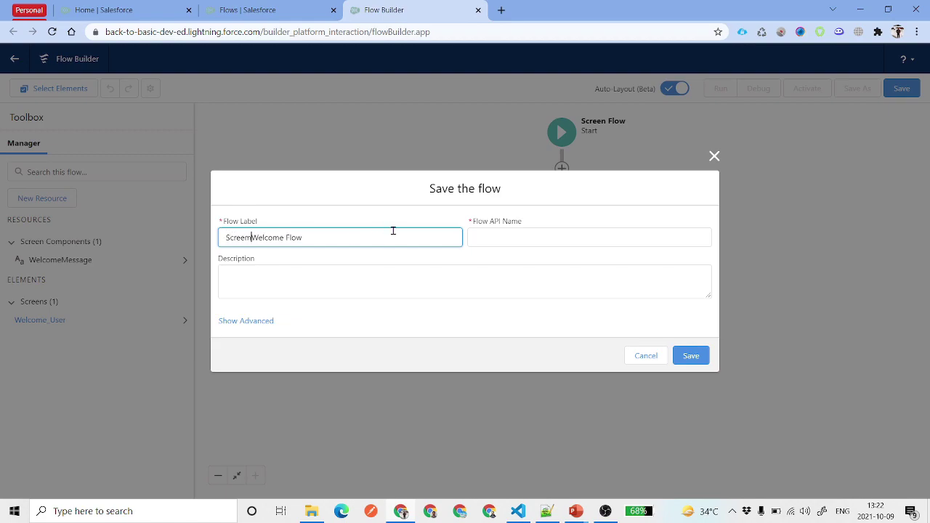
{"action": "type", "text": "n:"}
{"action": "left_click", "coordinate": [283, 324]}
Keep type Screen Flow and API version 52 in advanced settings, save, and start debugging
{"action": "left_click", "coordinate": [264, 323]}
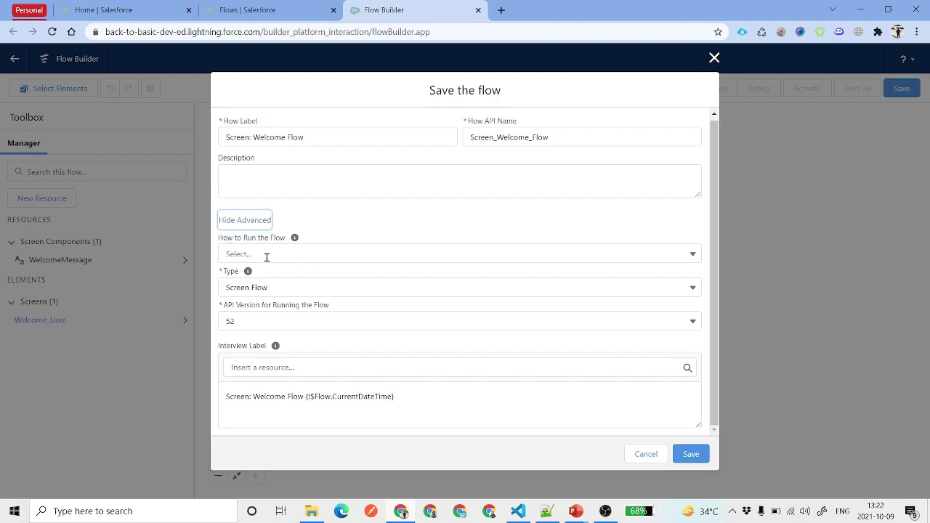
{"action": "left_click", "coordinate": [326, 254]}
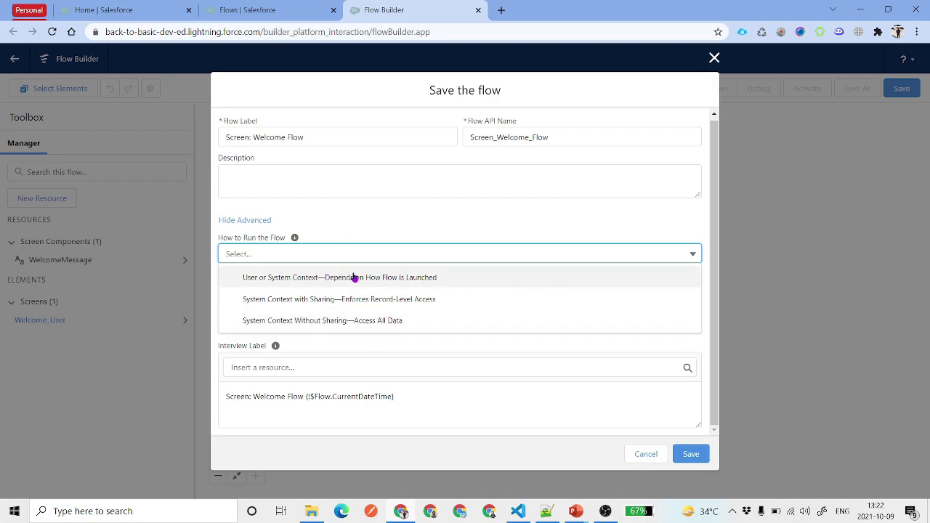
{"action": "left_click", "coordinate": [417, 236]}
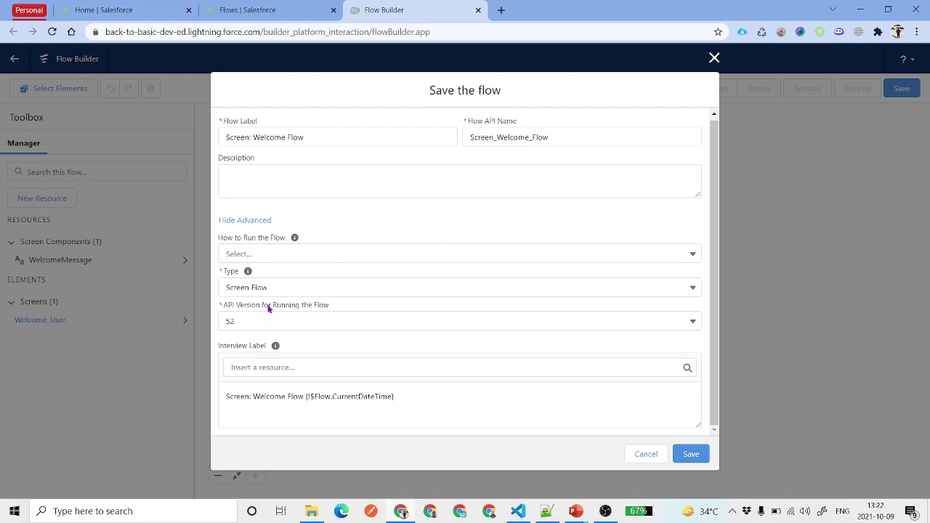
{"action": "left_click", "coordinate": [307, 286]}
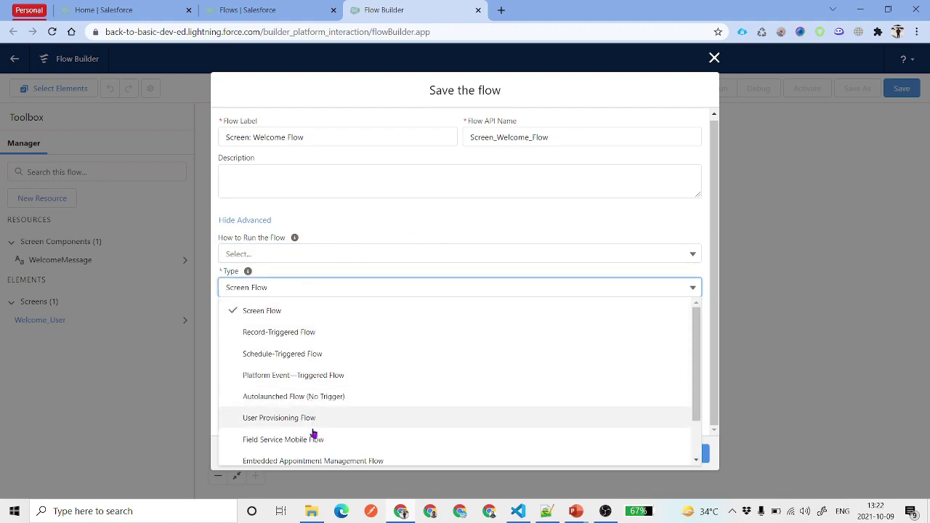
{"action": "left_click", "coordinate": [327, 275]}
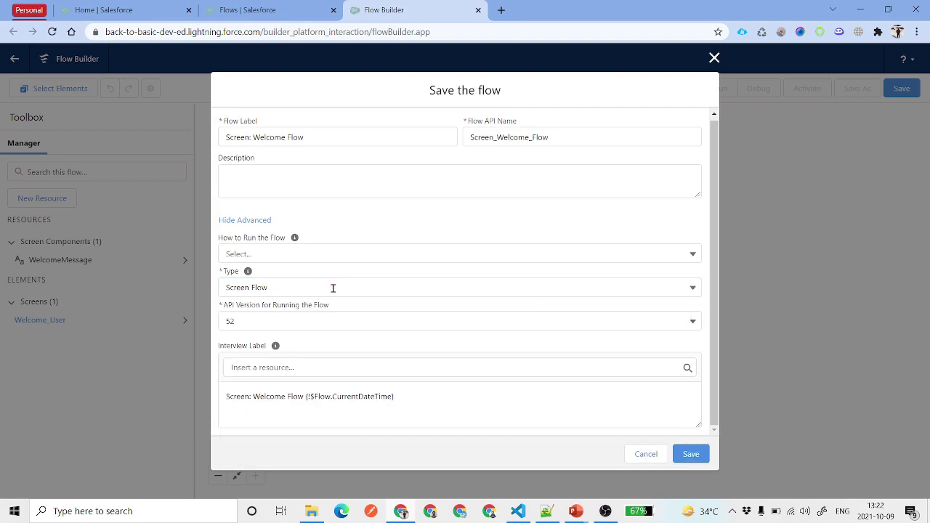
{"action": "left_click", "coordinate": [270, 323]}
{"action": "left_click", "coordinate": [272, 412]}
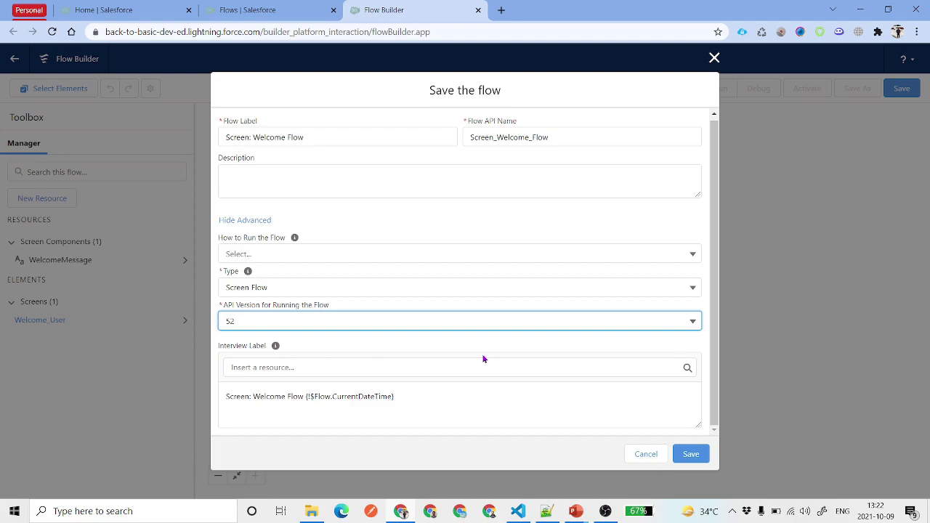
{"action": "left_click_drag", "start_coordinate": [435, 398], "coordinate": [177, 422]}
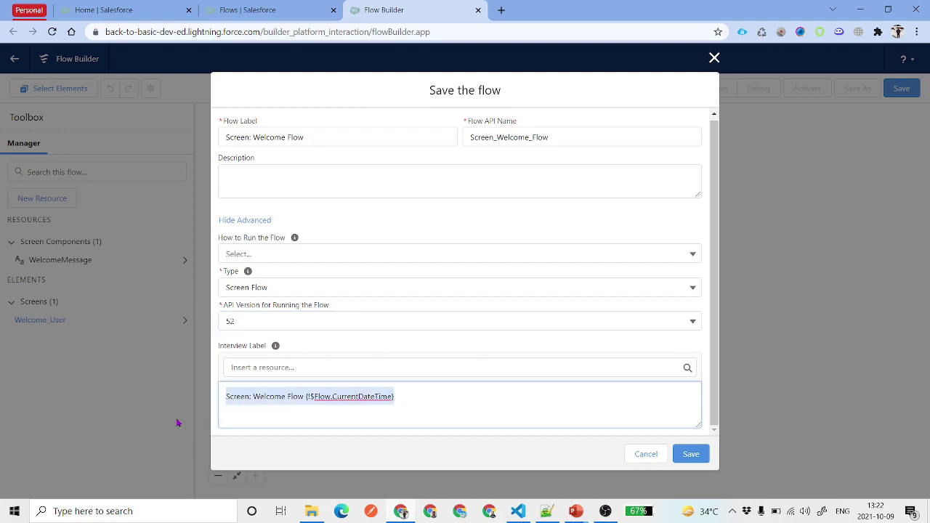
{"action": "left_click", "coordinate": [467, 412]}
{"action": "left_click", "coordinate": [691, 455]}
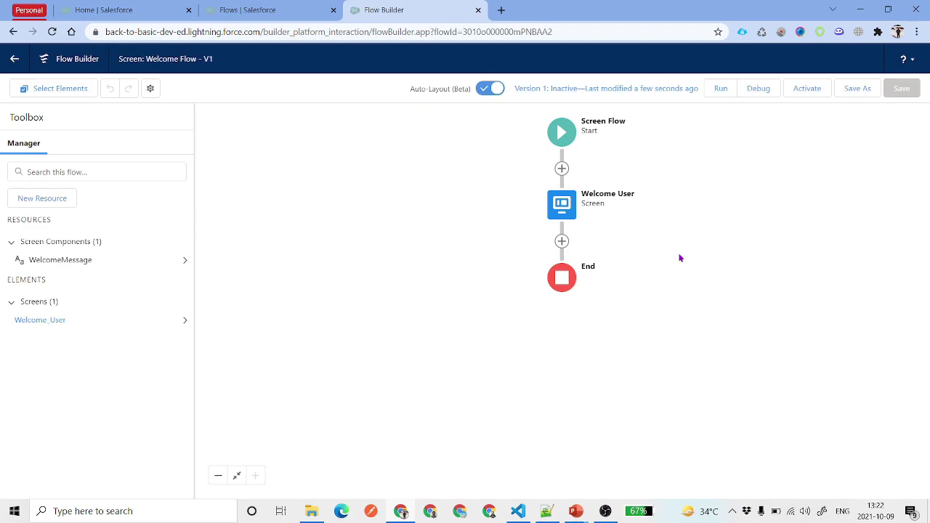
{"action": "left_click", "coordinate": [759, 88]}
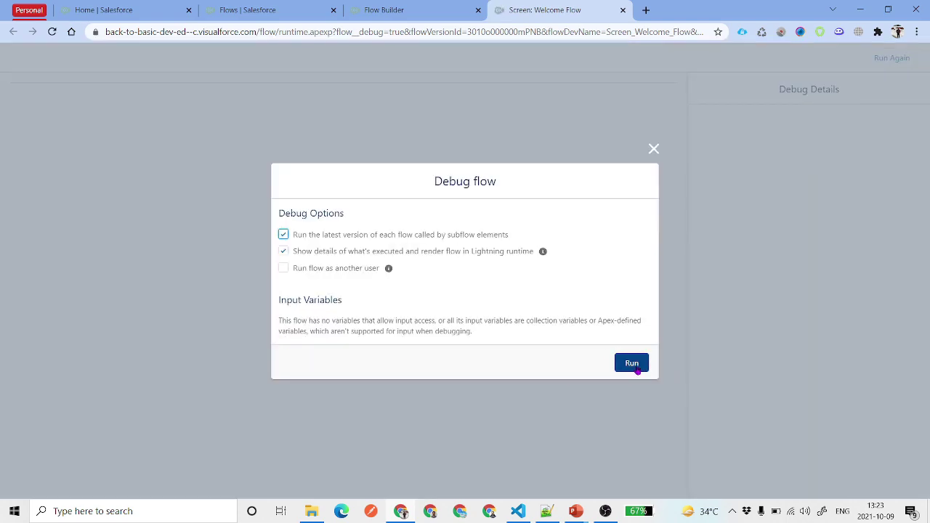
Run the debug to view the 'Hello User' welcome screen, then return to the Welcome User element
{"action": "left_click", "coordinate": [637, 365]}
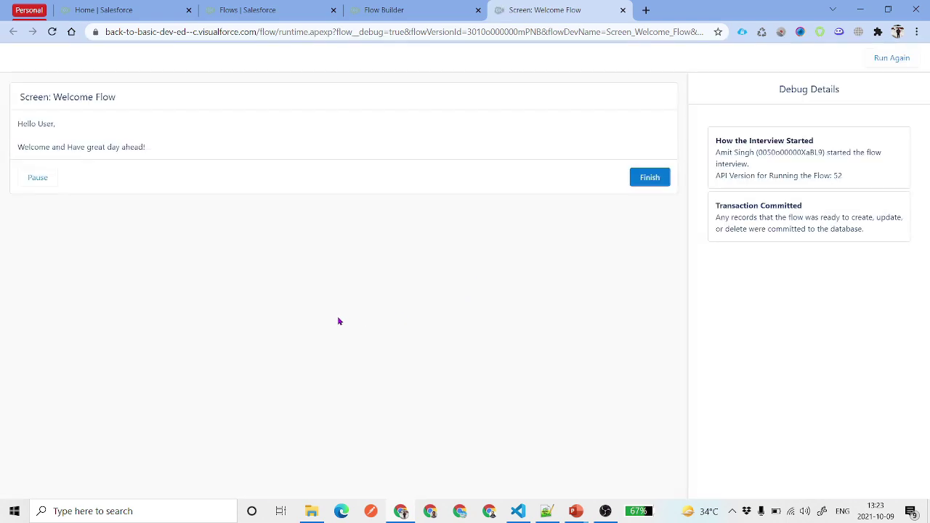
{"action": "left_click_drag", "start_coordinate": [106, 147], "coordinate": [2, 130]}
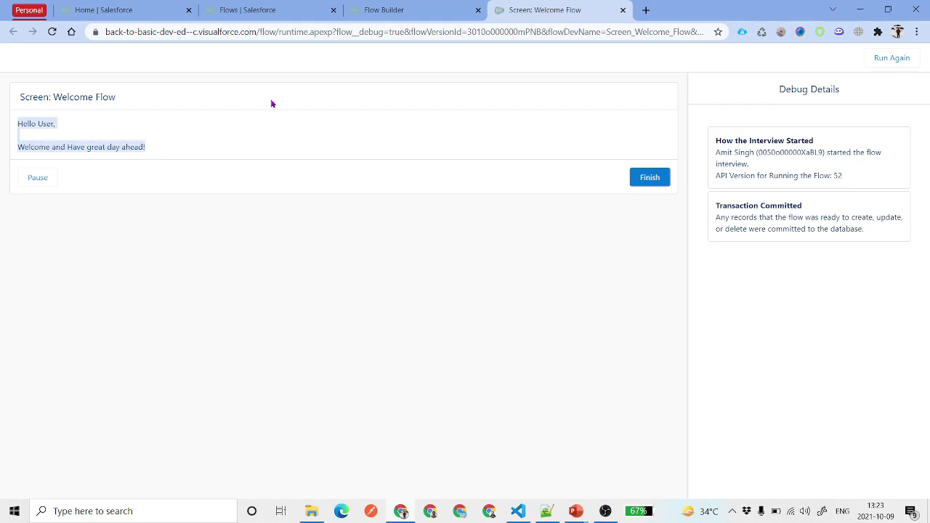
{"action": "left_click_drag", "start_coordinate": [102, 118], "coordinate": [19, 94]}
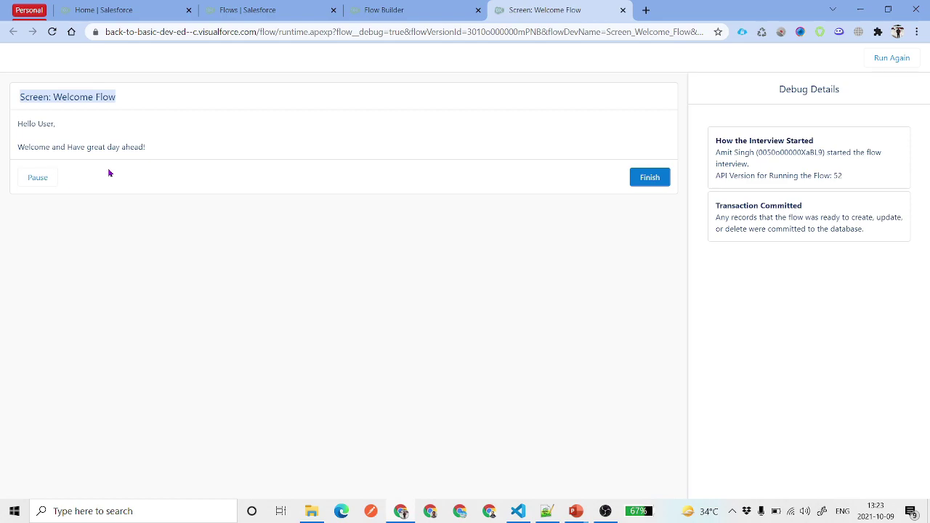
{"action": "left_click", "coordinate": [203, 150]}
{"action": "left_click_drag", "start_coordinate": [99, 143], "coordinate": [3, 129]}
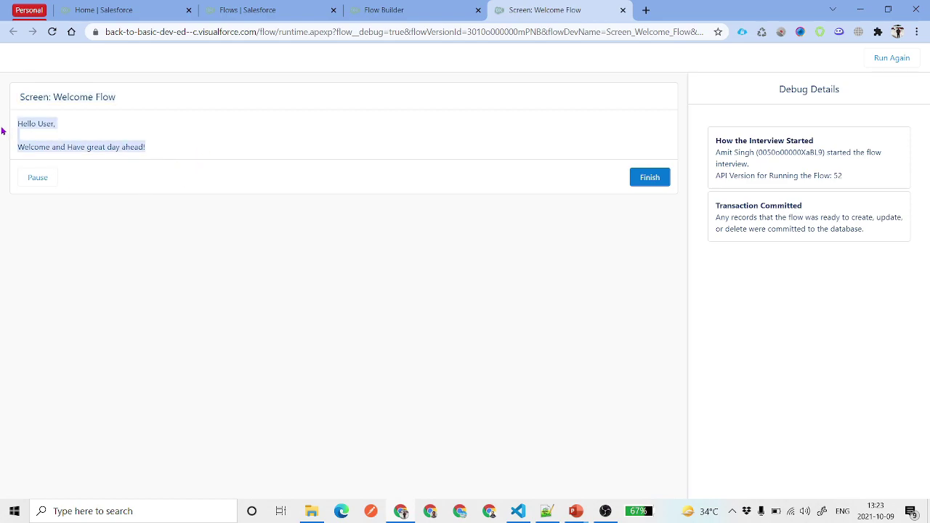
{"action": "left_click", "coordinate": [167, 143]}
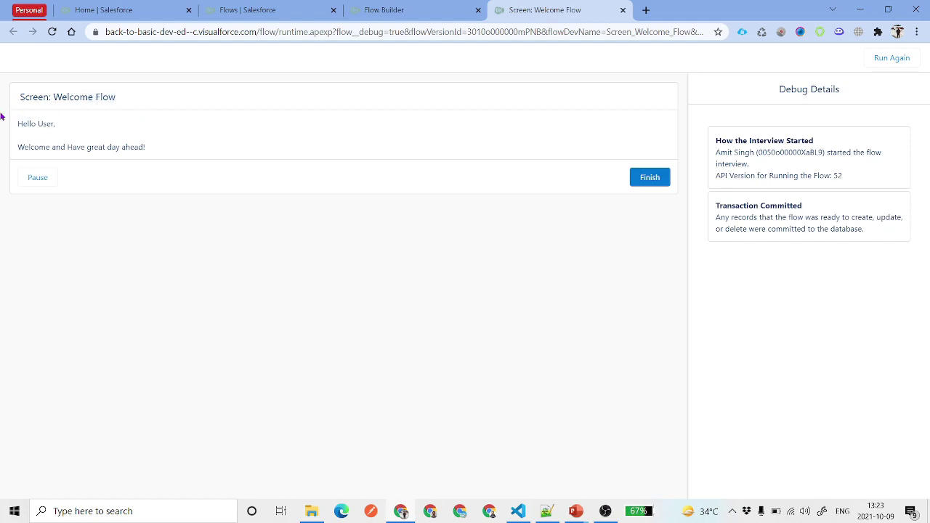
{"action": "left_click_drag", "start_coordinate": [3, 116], "coordinate": [3, 109]}
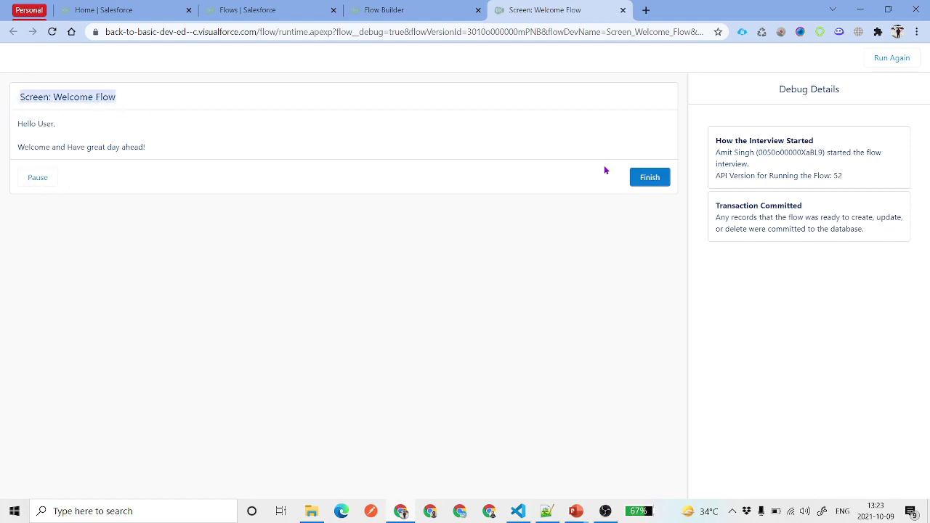
{"action": "left_click", "coordinate": [410, 10]}
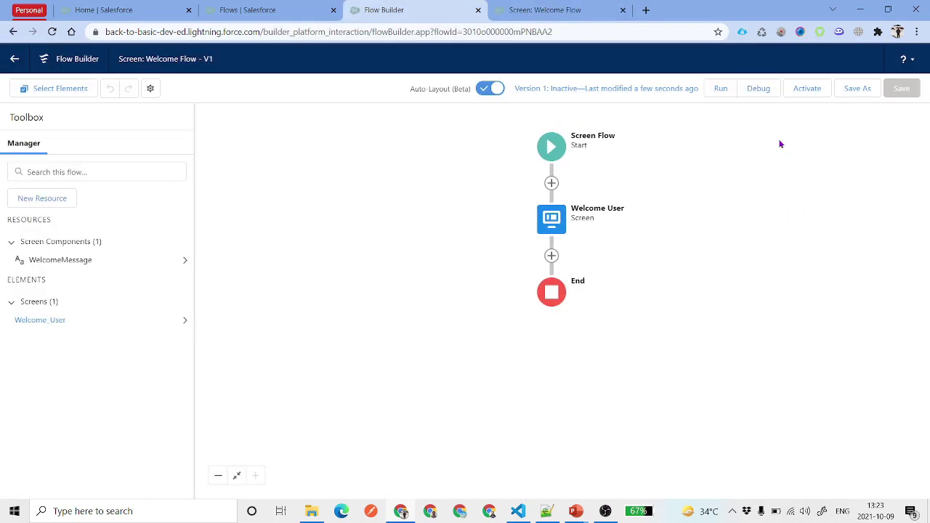
{"action": "left_click", "coordinate": [554, 221]}
Turn off the Welcome User screen's header and footer and delete 'User,' from the greeting
{"action": "left_click", "coordinate": [513, 327]}
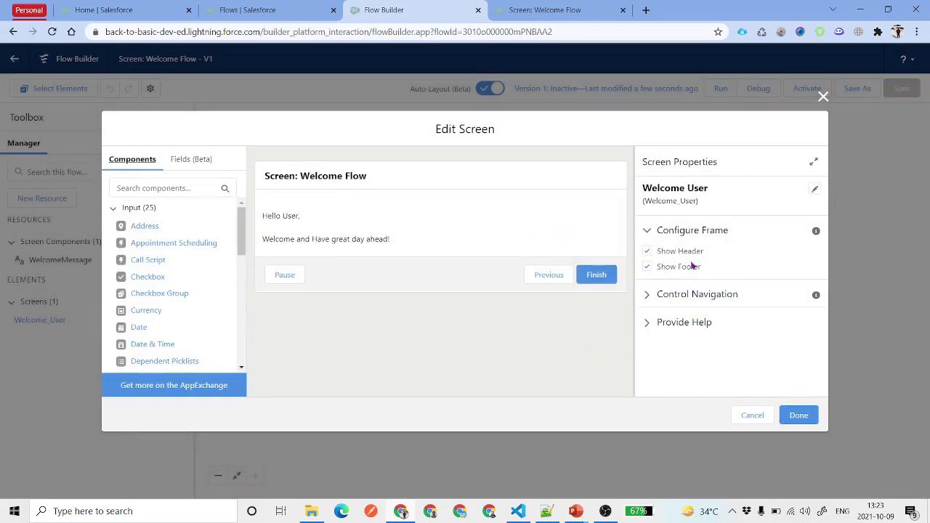
{"action": "left_click", "coordinate": [687, 252]}
{"action": "left_click", "coordinate": [684, 268]}
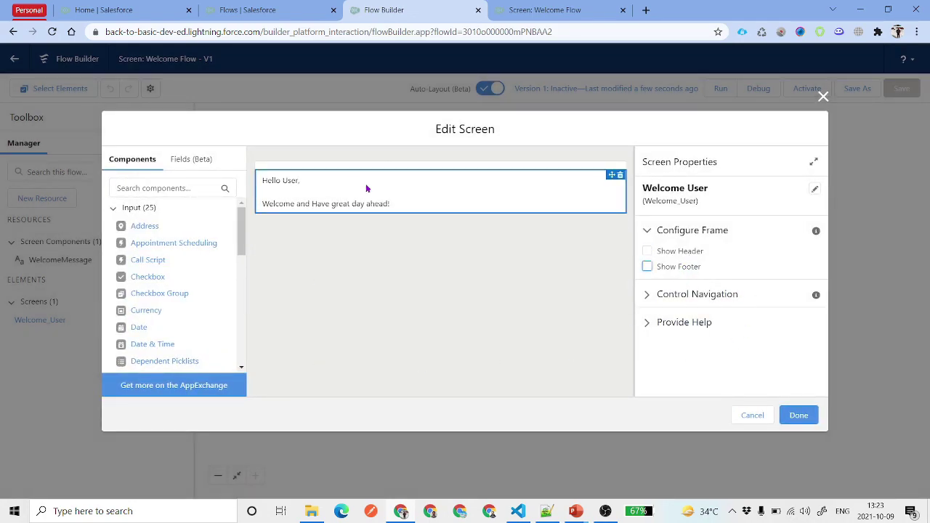
{"action": "left_click", "coordinate": [310, 186]}
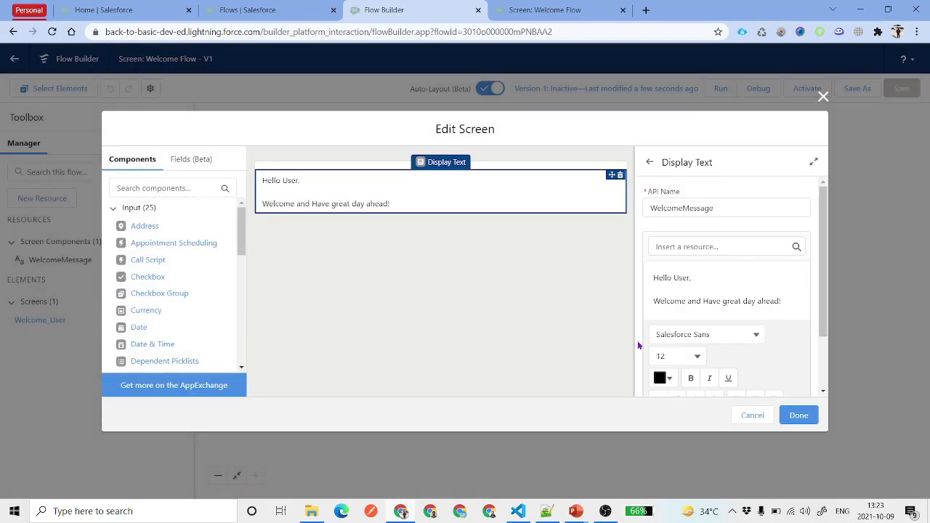
{"action": "double_click", "coordinate": [682, 278]}
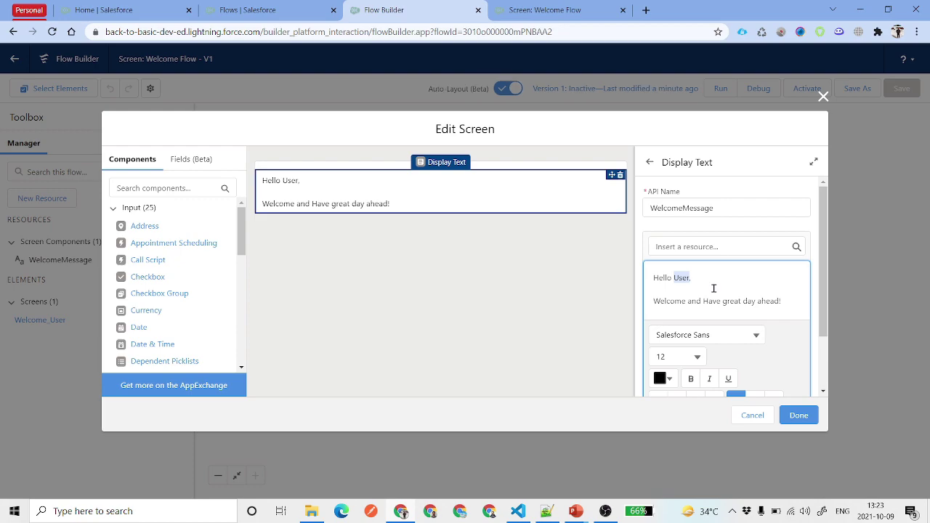
{"action": "key", "text": "BackSpace"}
{"action": "key", "text": "Delete"}
{"action": "left_click", "coordinate": [706, 246]}
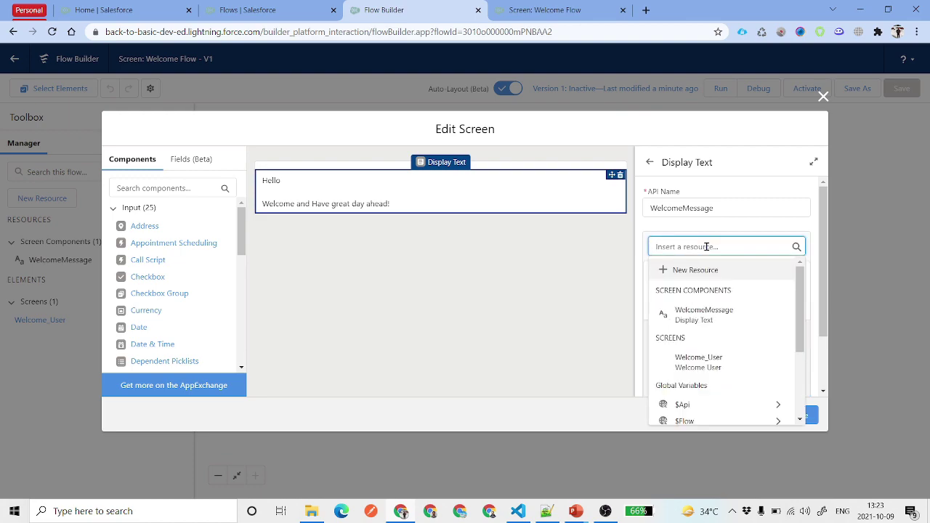
Insert {!$User.FirstName} after 'Hello' in the greeting
{"action": "scroll", "coordinate": [798, 300], "scroll_direction": "down", "scroll_amount": 3}
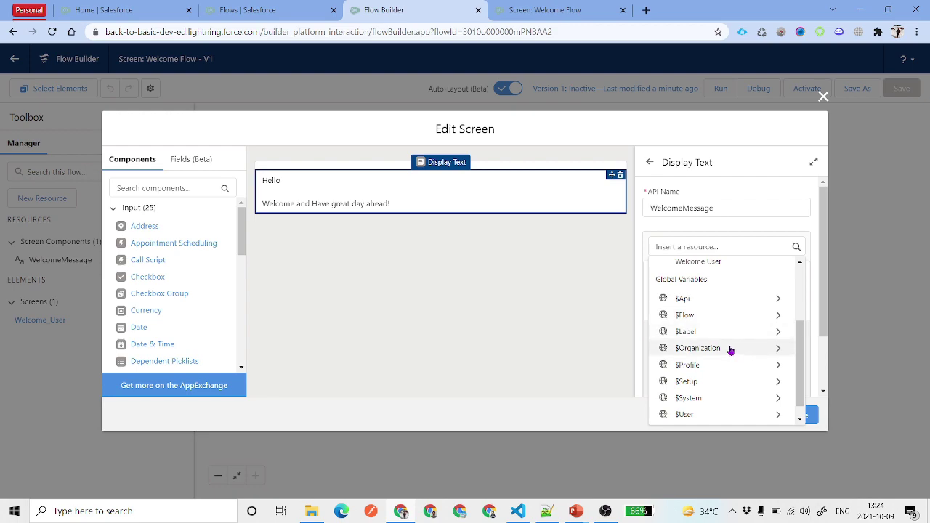
{"action": "scroll", "coordinate": [731, 350], "scroll_direction": "down", "scroll_amount": 1}
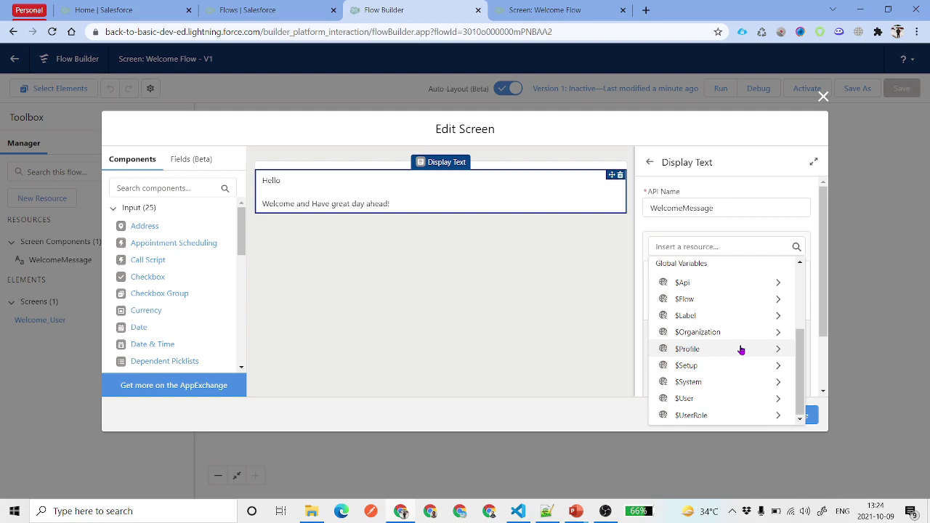
{"action": "left_click", "coordinate": [729, 399]}
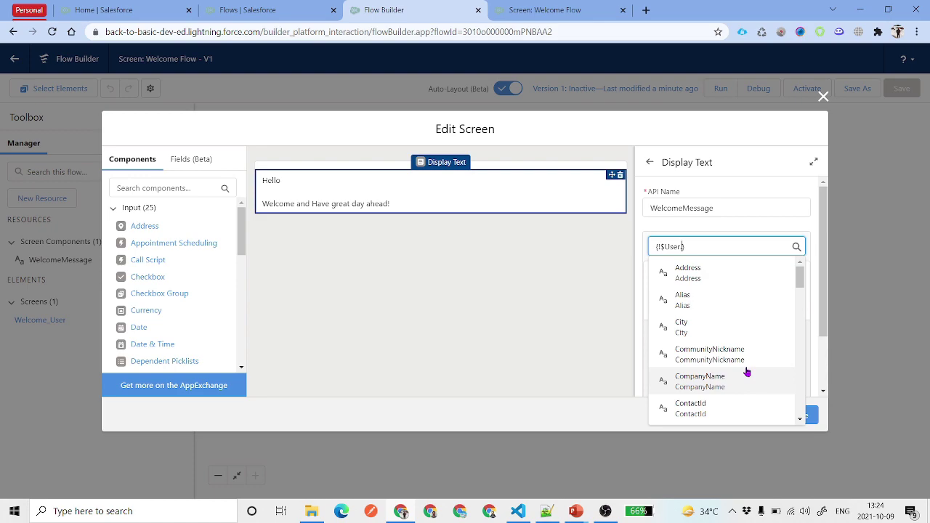
{"action": "type", "text": "Ful"}
{"action": "key", "text": "BackSpace"}
{"action": "key", "text": "BackSpace"}
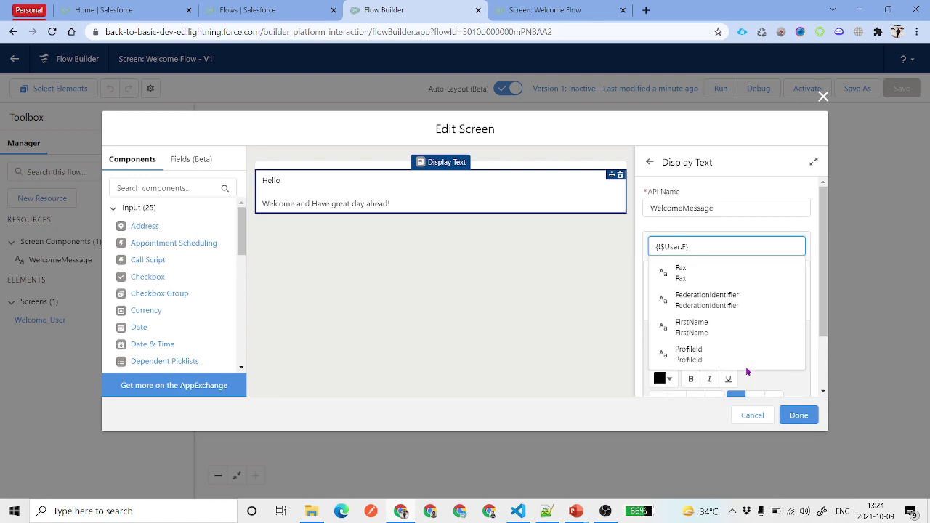
{"action": "type", "text": "Fi"}
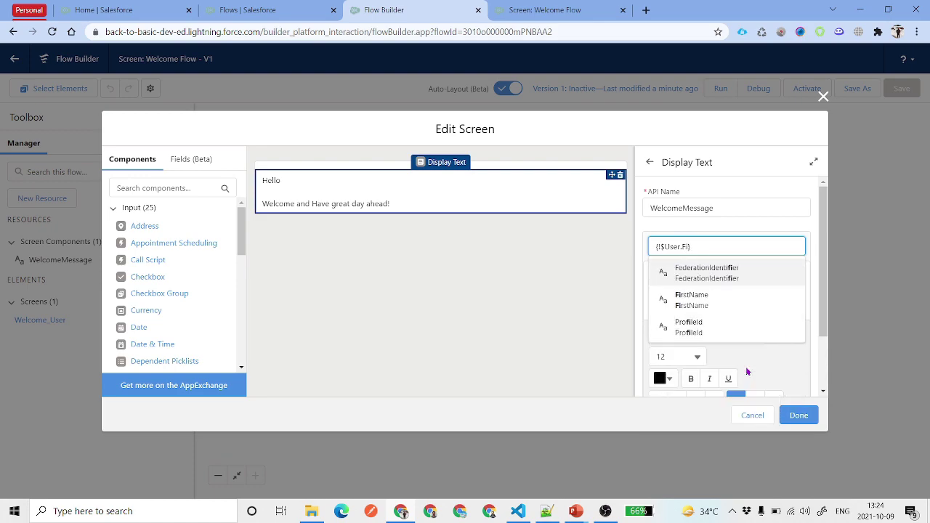
{"action": "left_click", "coordinate": [715, 304]}
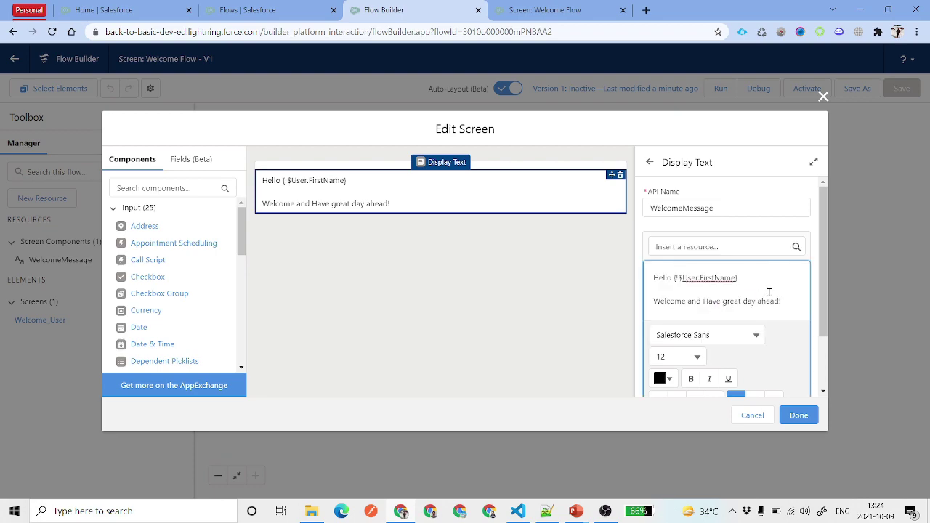
Insert {!$User.LastName} after the first name, end it with a comma, and close the editor
{"action": "left_click", "coordinate": [702, 246]}
{"action": "type", "text": "User"}
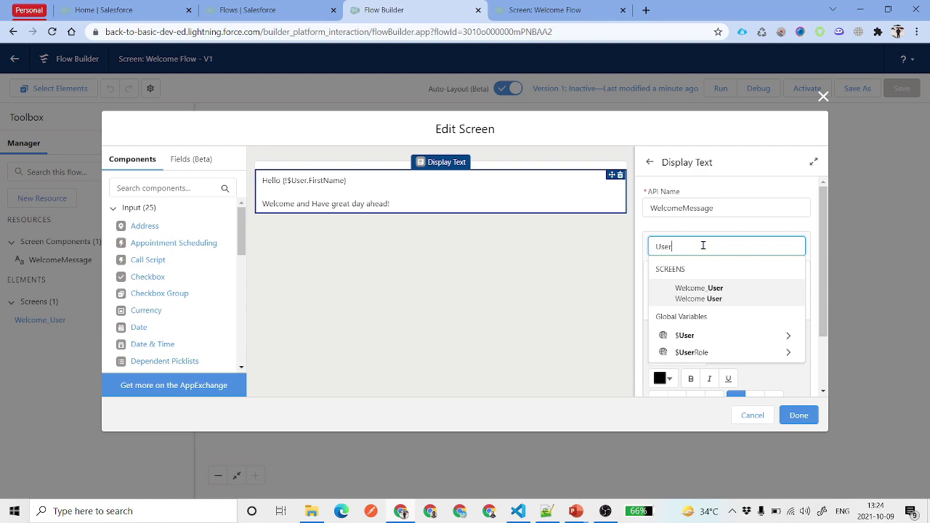
{"action": "left_click", "coordinate": [784, 339]}
{"action": "type", "text": "Last"}
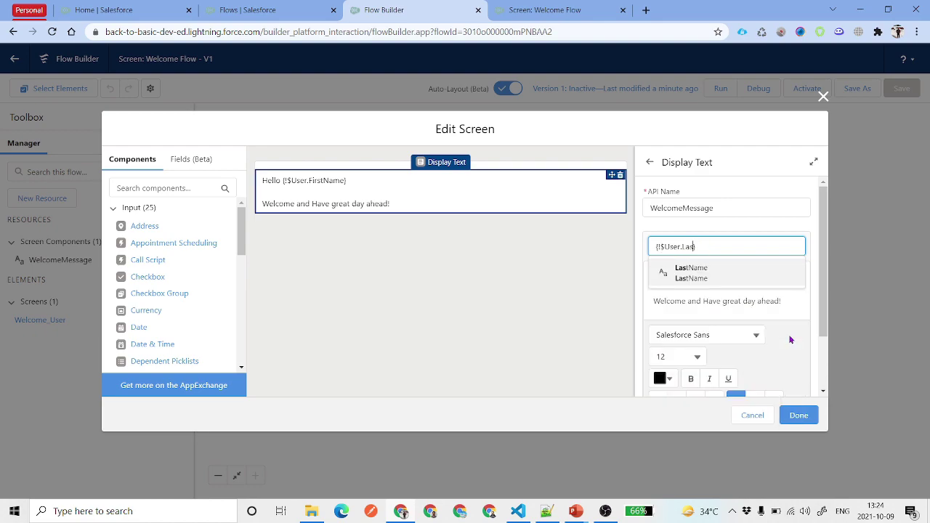
{"action": "left_click", "coordinate": [690, 269]}
{"action": "left_click", "coordinate": [755, 291]}
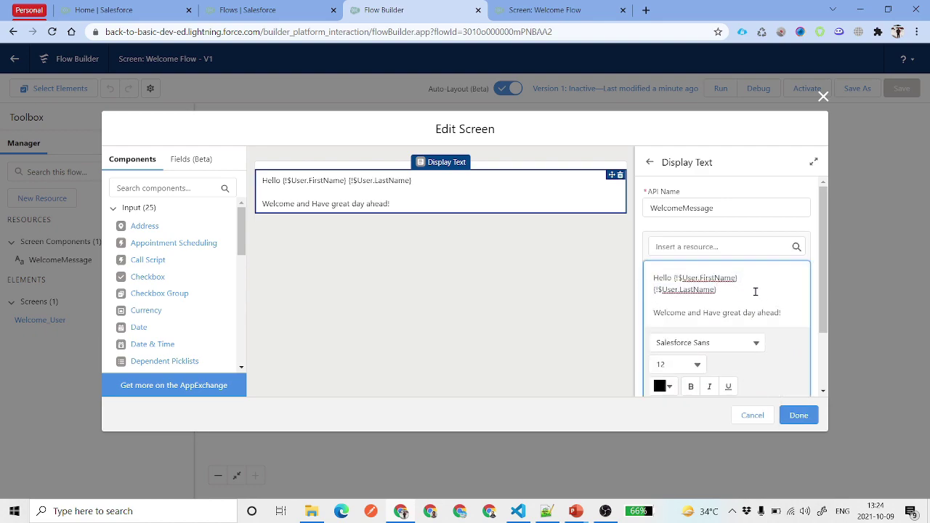
{"action": "type", "text": "m"}
{"action": "key", "text": "BackSpace"}
{"action": "type", "text": ","}
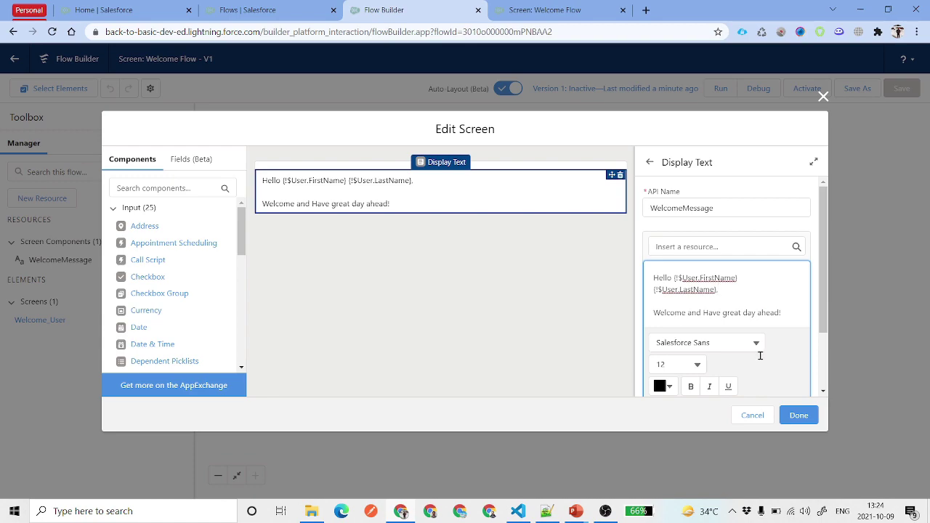
{"action": "left_click", "coordinate": [799, 415]}
Save the flow and debug-run it to check the greeting shows the user's full name
{"action": "left_click", "coordinate": [901, 89]}
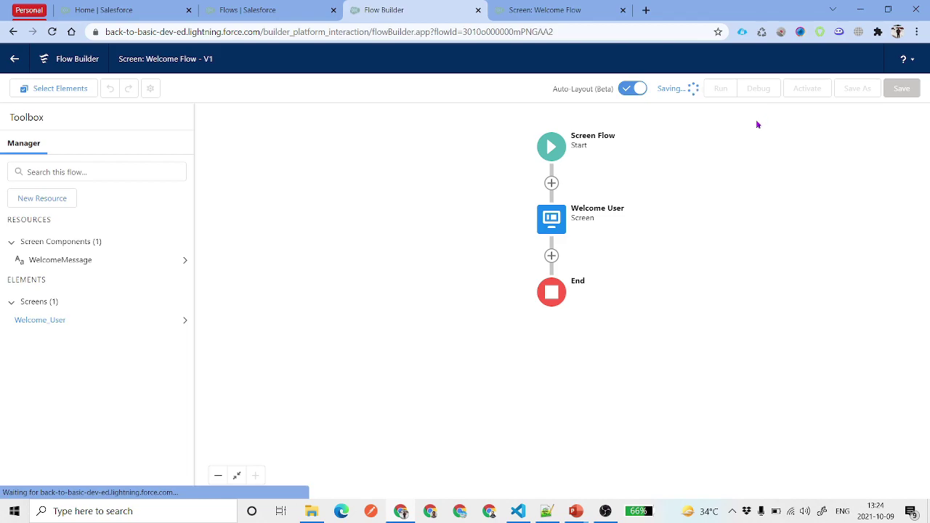
{"action": "left_click", "coordinate": [759, 90]}
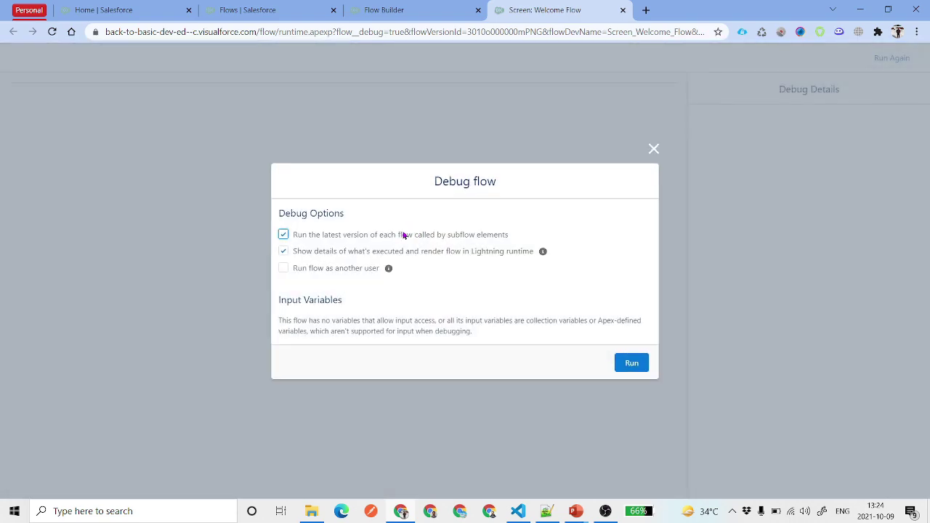
{"action": "left_click", "coordinate": [632, 366]}
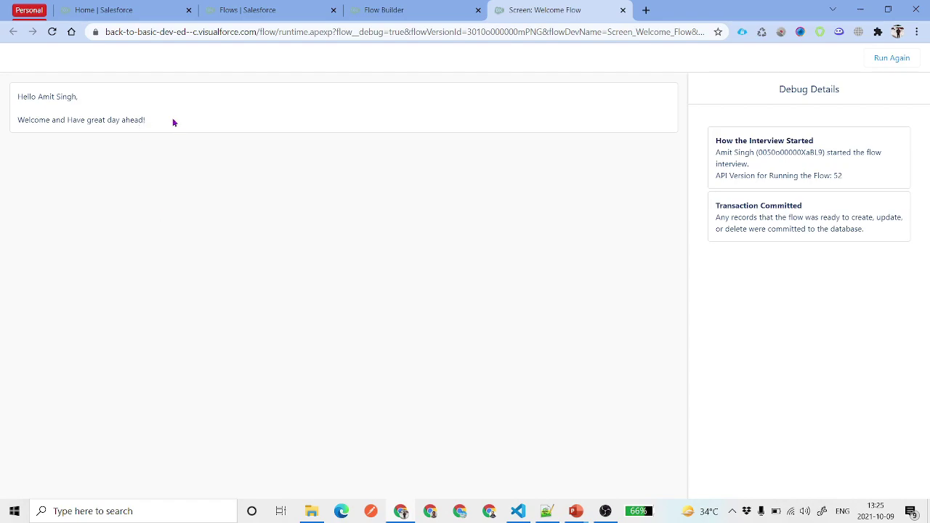
{"action": "left_click_drag", "start_coordinate": [172, 120], "coordinate": [8, 100]}
Dismiss the review warnings, activate version 1 of Screen: Welcome Flow, and return to Home
{"action": "left_click", "coordinate": [441, 9]}
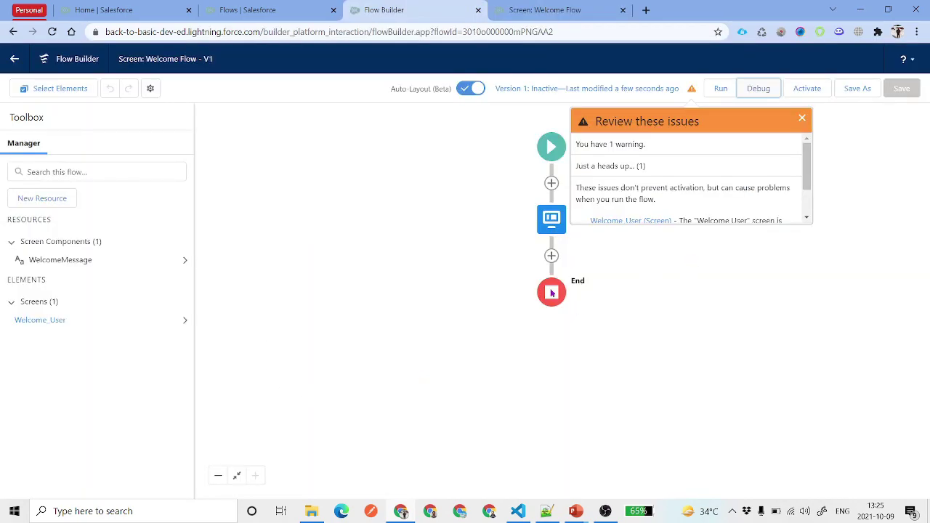
{"action": "left_click", "coordinate": [802, 118]}
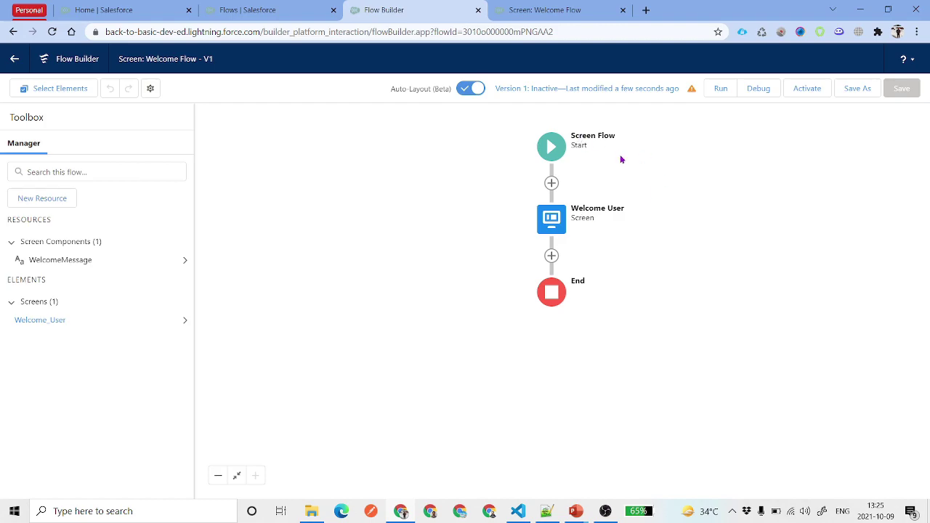
{"action": "left_click", "coordinate": [809, 89]}
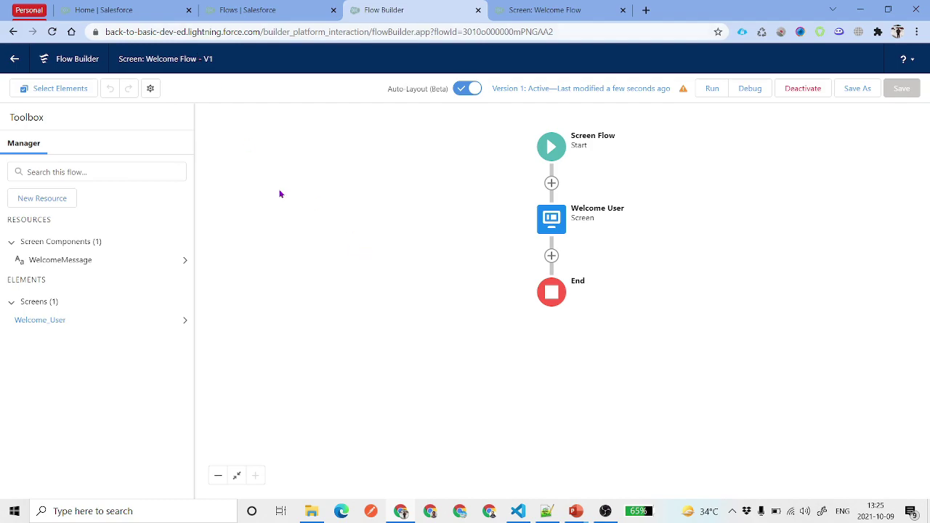
{"action": "left_click_drag", "start_coordinate": [119, 59], "coordinate": [196, 59]}
{"action": "key", "text": "ctrl+c"}
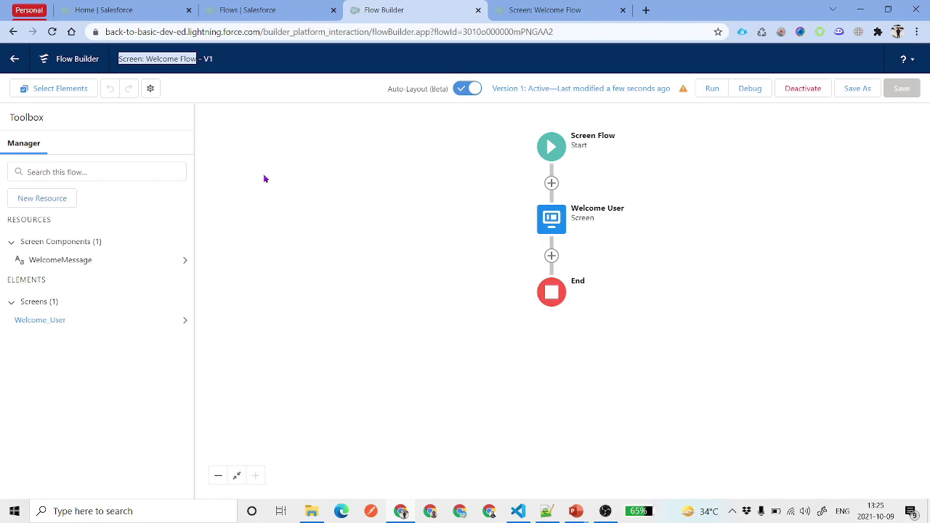
{"action": "left_click", "coordinate": [120, 7]}
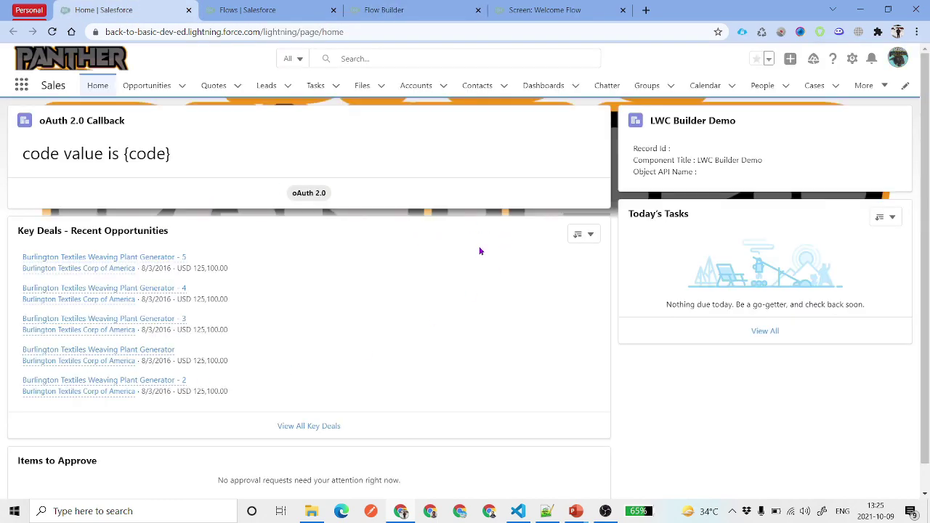
Edit the Home page and drag a Flow component to the top of the right column
{"action": "left_click", "coordinate": [852, 58]}
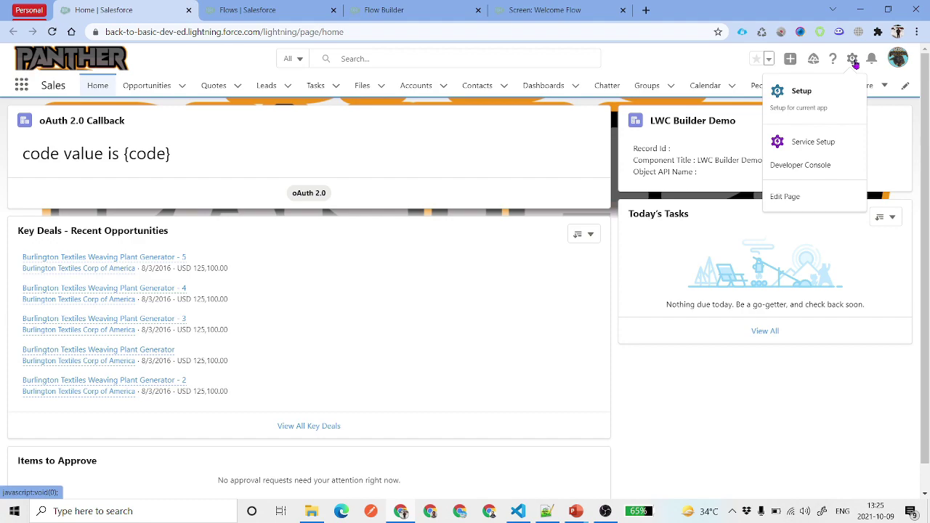
{"action": "left_click", "coordinate": [805, 197]}
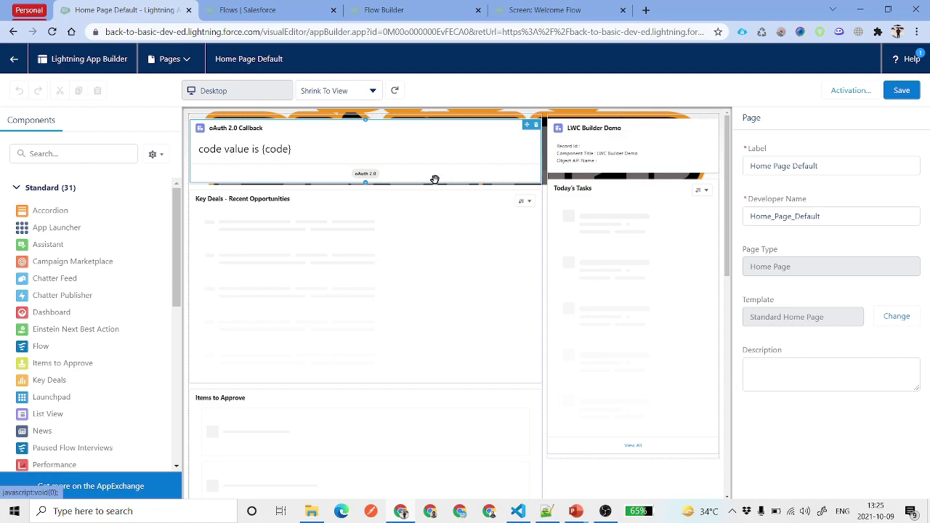
{"action": "left_click", "coordinate": [54, 154]}
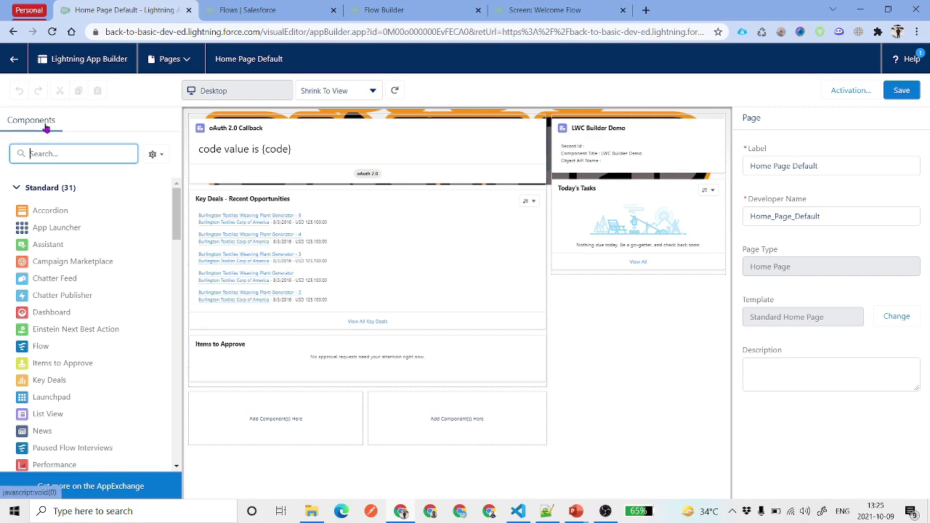
{"action": "type", "text": "flows"}
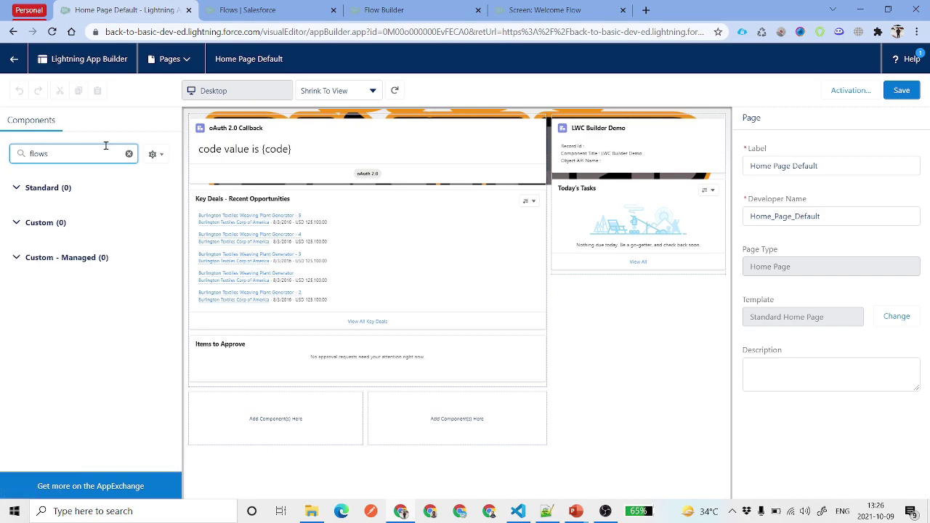
{"action": "key", "text": "BackSpace"}
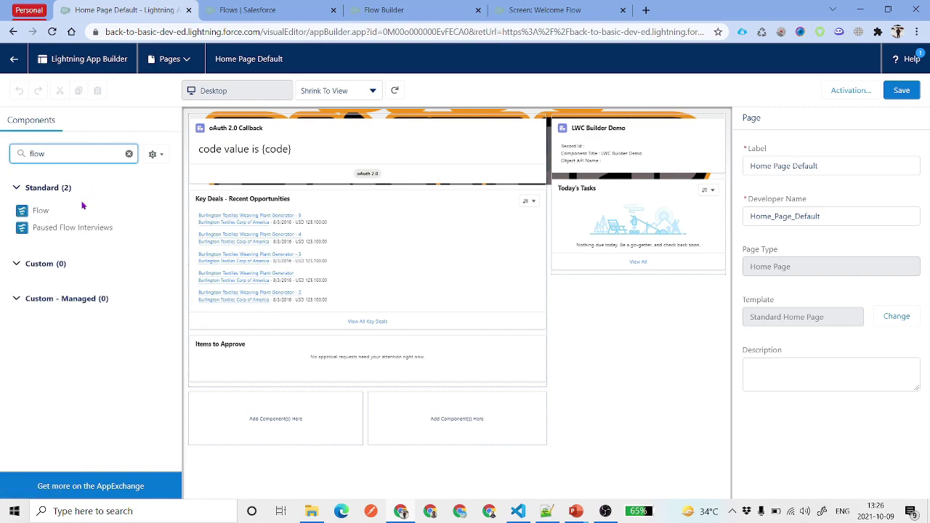
{"action": "left_click_drag", "start_coordinate": [37, 210], "coordinate": [598, 124]}
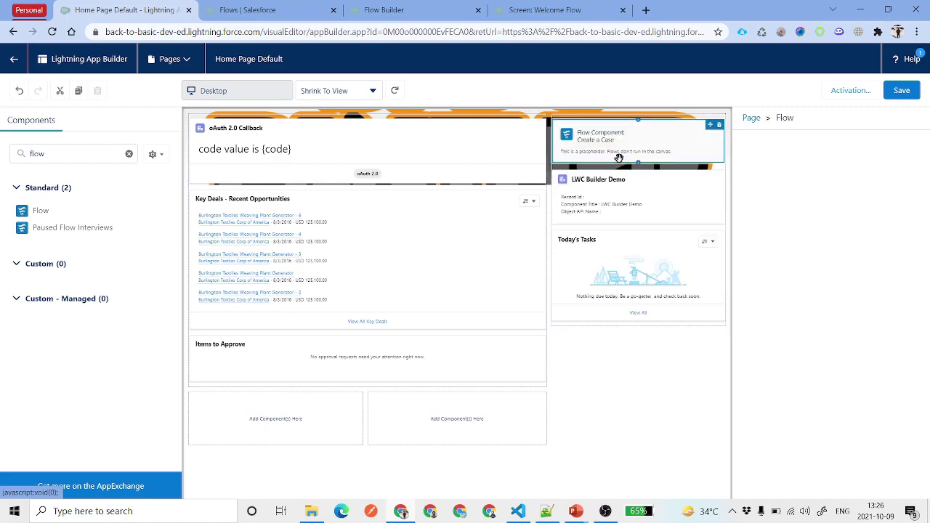
Set the component's flow to Screen: Welcome Flow and save the page
{"action": "double_click", "coordinate": [811, 224]}
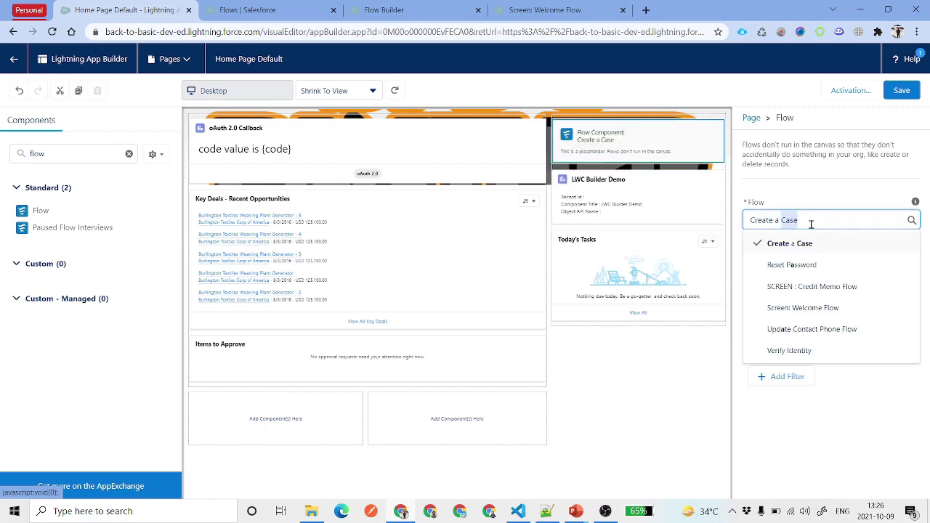
{"action": "key", "text": "ctrl+a"}
{"action": "key", "text": "ctrl+v"}
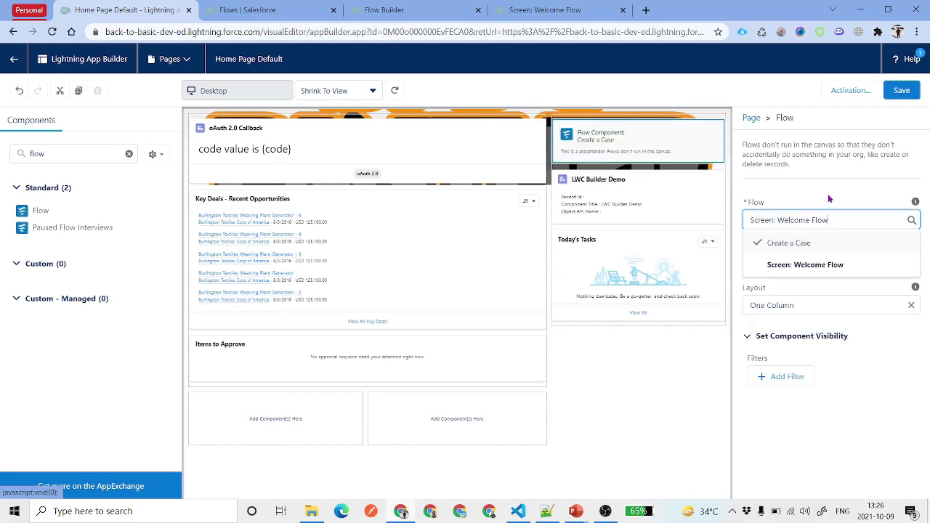
{"action": "left_click", "coordinate": [841, 265]}
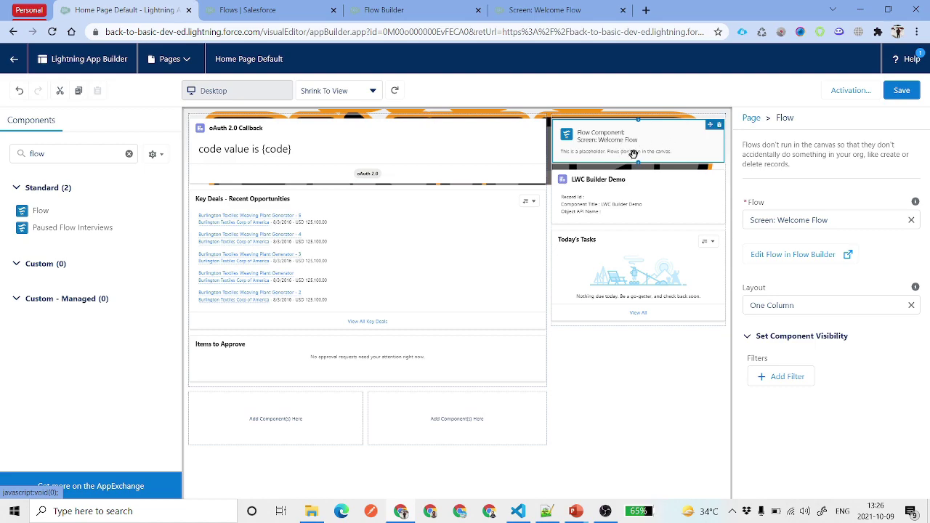
{"action": "left_click", "coordinate": [902, 91]}
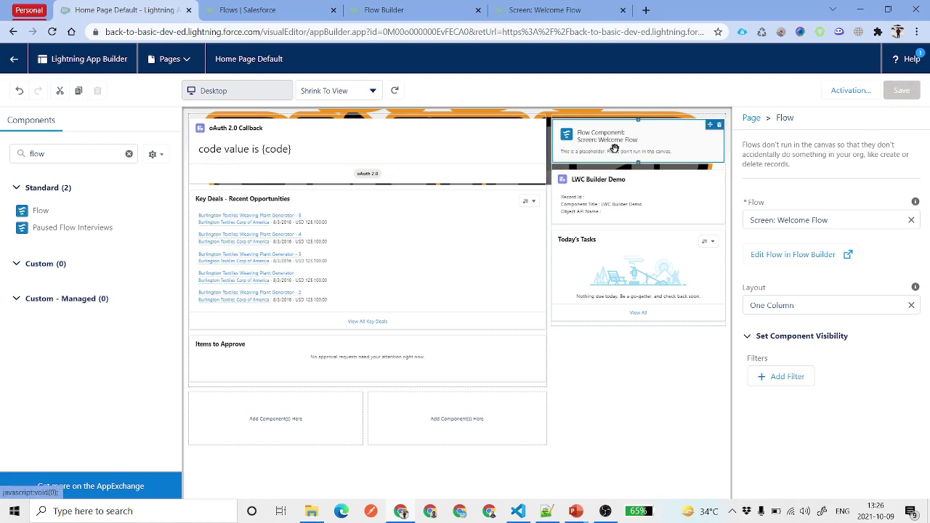
{"action": "left_click", "coordinate": [900, 93]}
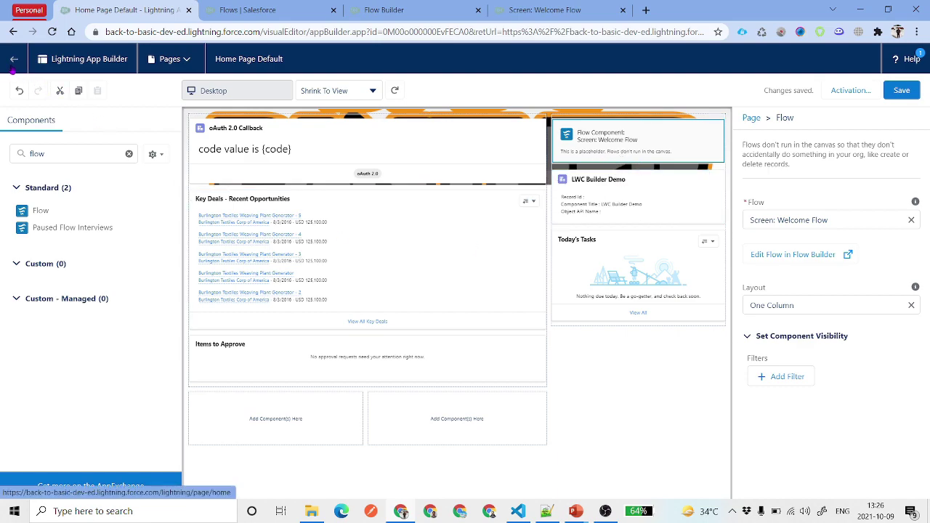
Return to the Home page and review the name greeting and the welcome message line
{"action": "left_click", "coordinate": [14, 59]}
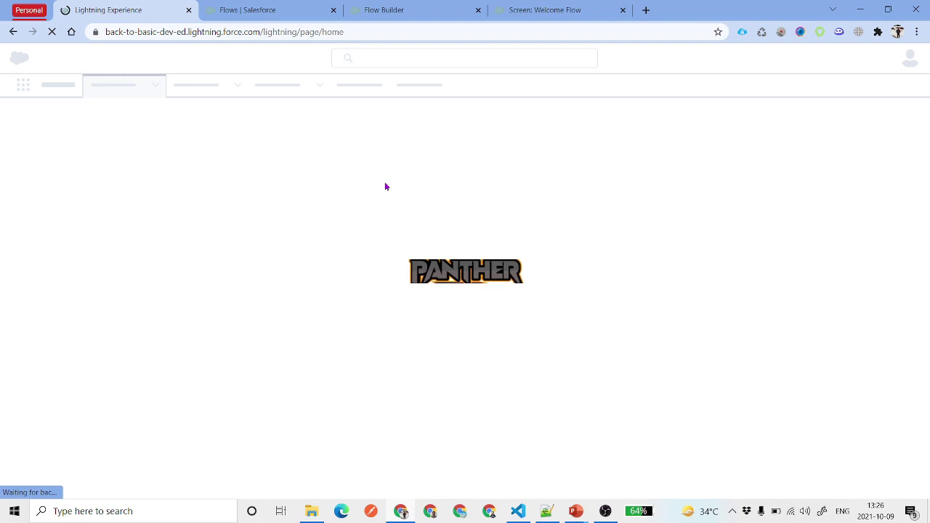
{"action": "left_click_drag", "start_coordinate": [626, 115], "coordinate": [698, 127]}
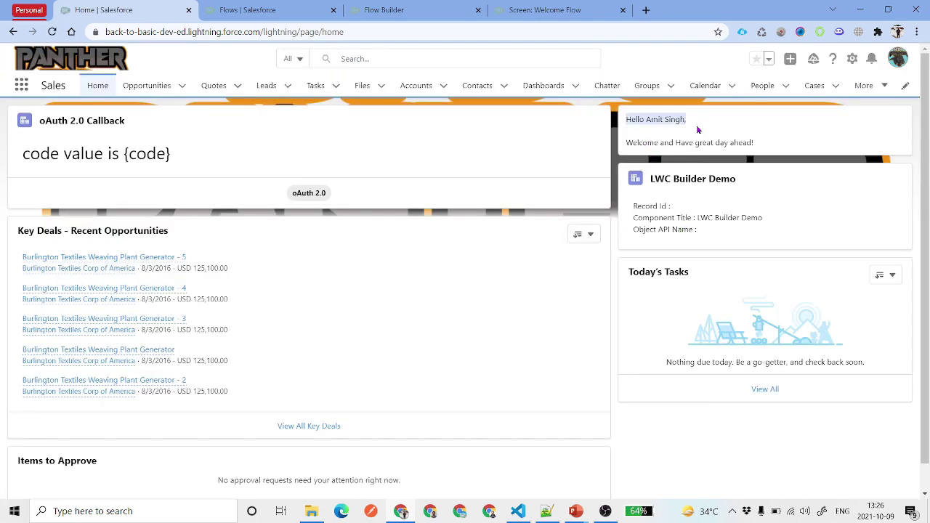
{"action": "left_click", "coordinate": [783, 141]}
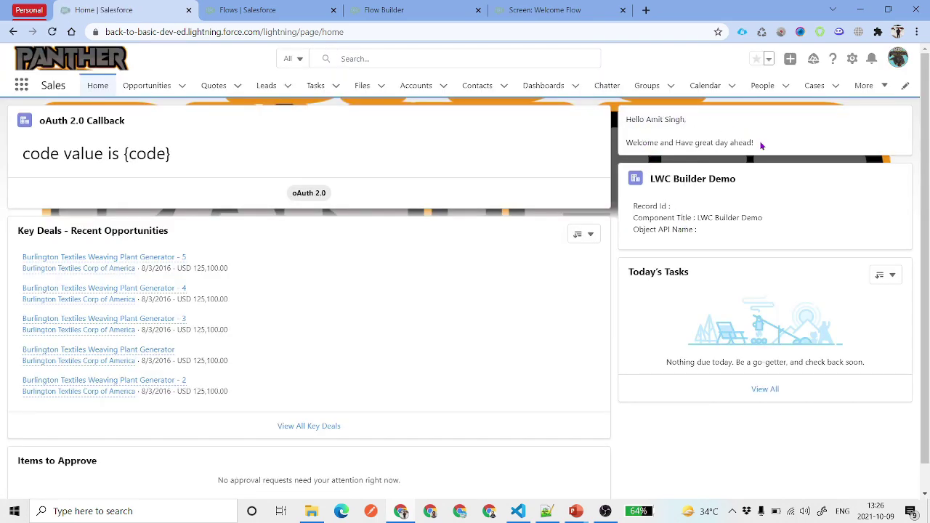
{"action": "left_click_drag", "start_coordinate": [762, 145], "coordinate": [624, 152]}
{"action": "left_click", "coordinate": [756, 150]}
{"action": "left_click_drag", "start_coordinate": [756, 143], "coordinate": [620, 154]}
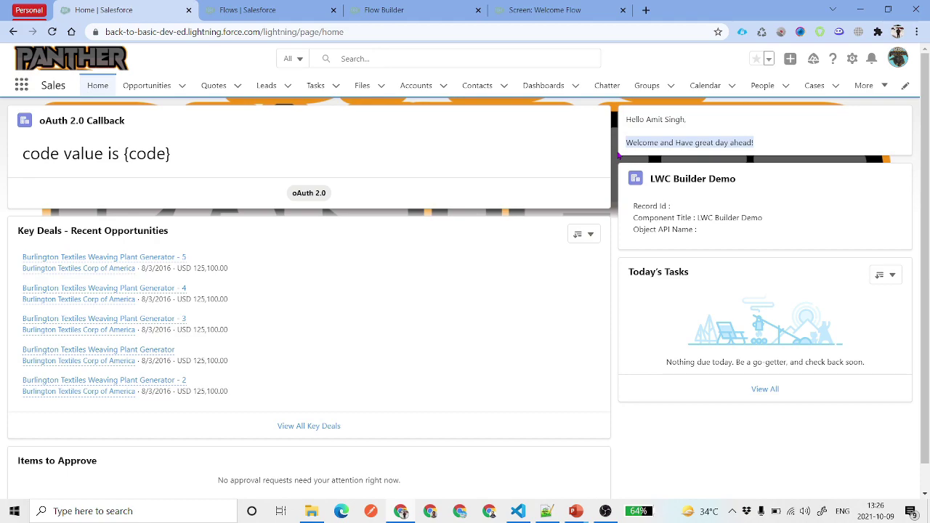
In the Welcome User screen's Display Text, delete the 'Welcome and Have great day ahead!' line
{"action": "left_click", "coordinate": [556, 7]}
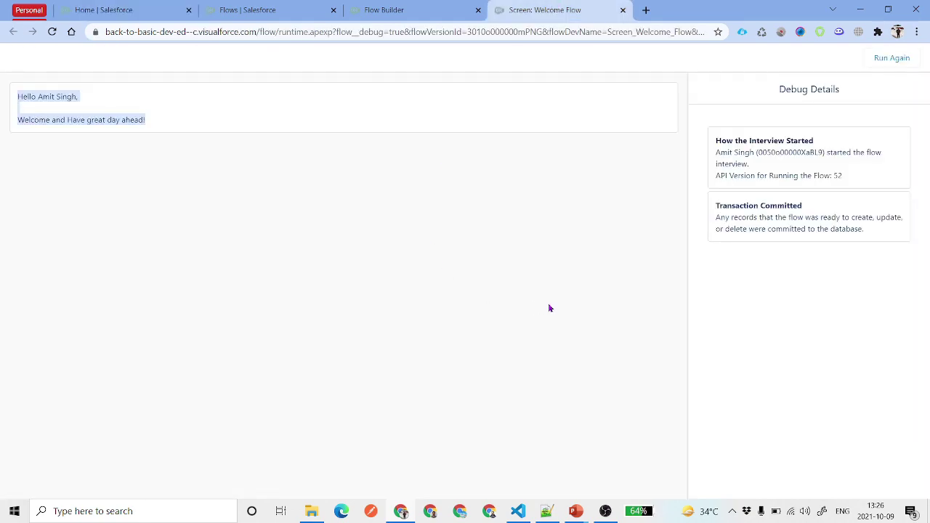
{"action": "left_click", "coordinate": [428, 6]}
{"action": "left_click", "coordinate": [552, 218]}
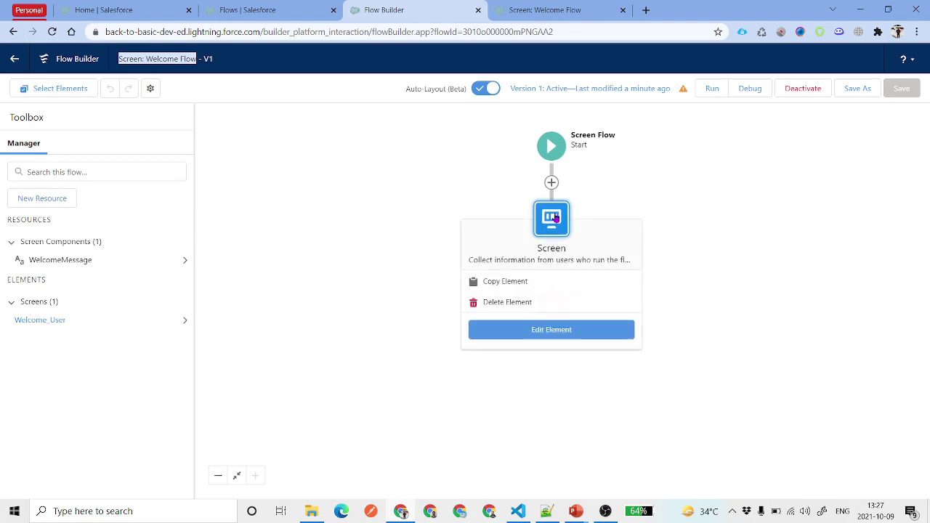
{"action": "left_click", "coordinate": [552, 330]}
{"action": "left_click", "coordinate": [393, 214]}
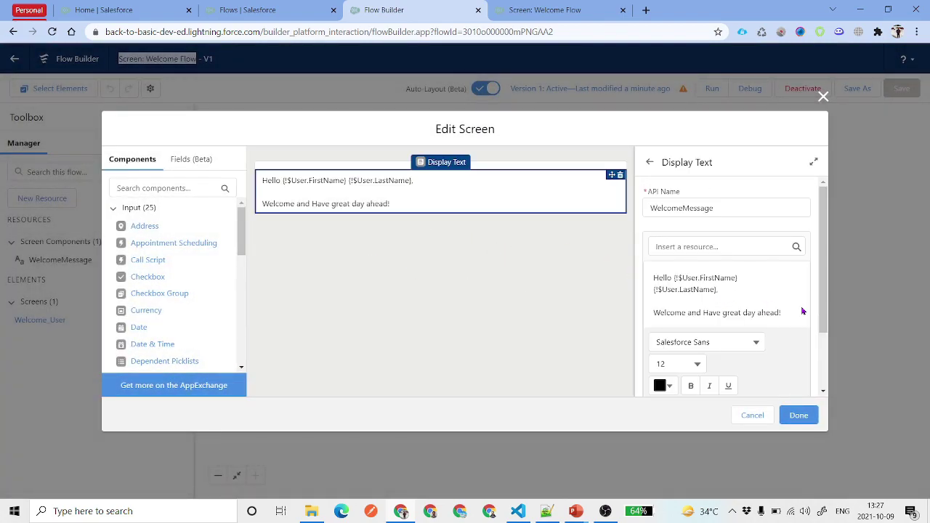
{"action": "left_click_drag", "start_coordinate": [783, 318], "coordinate": [644, 324]}
{"action": "key", "text": "BackSpace"}
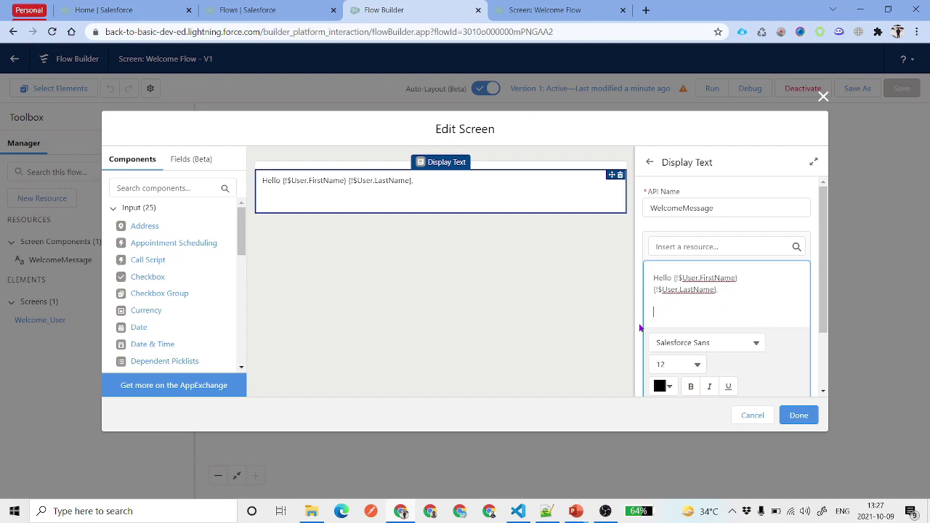
Insert the {!$Label.Message} custom label resource in its place and finish the screen
{"action": "left_click", "coordinate": [705, 249]}
{"action": "type", "text": "$la"}
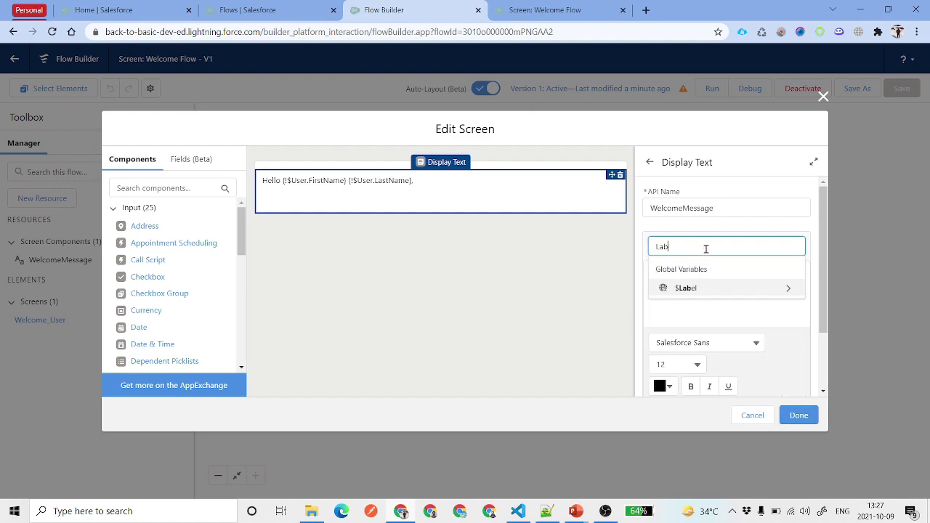
{"action": "key", "text": "BackSpace"}
{"action": "key", "text": "BackSpace"}
{"action": "key", "text": "BackSpace"}
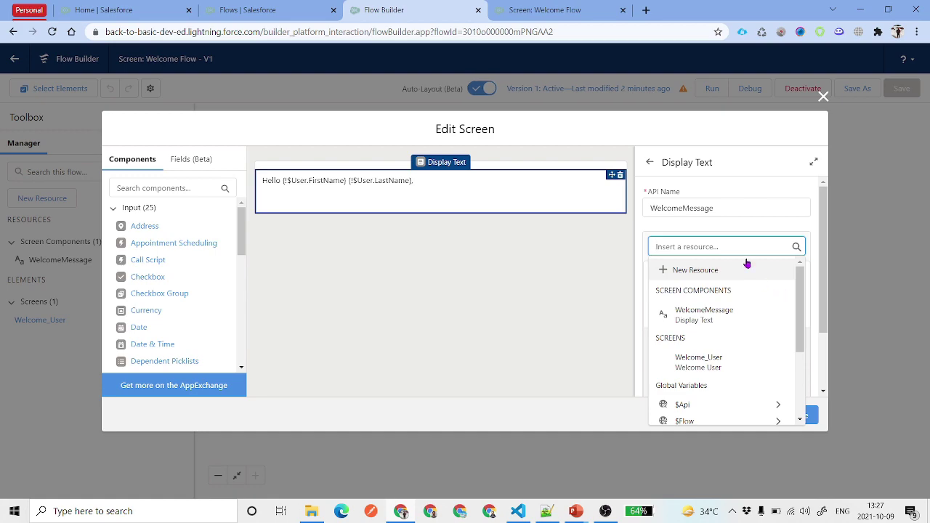
{"action": "type", "text": "La"}
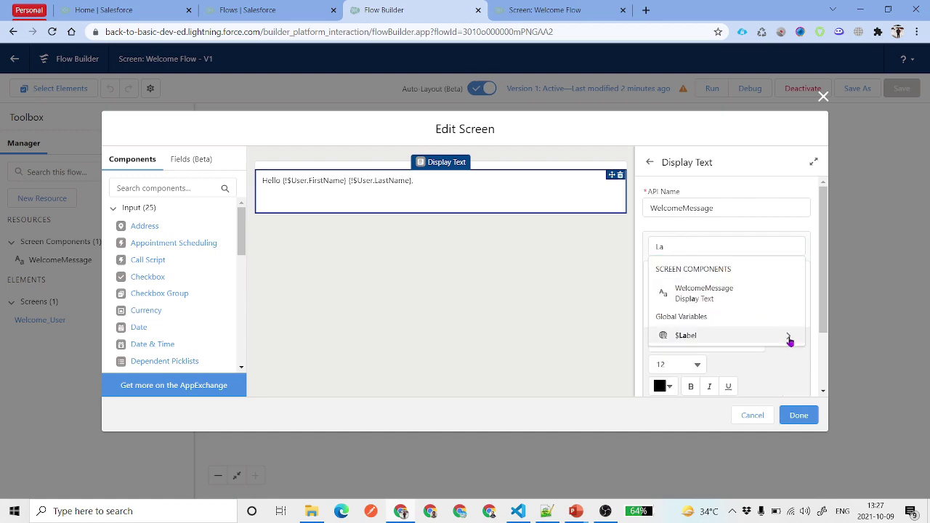
{"action": "left_click", "coordinate": [790, 339]}
{"action": "type", "text": "We"}
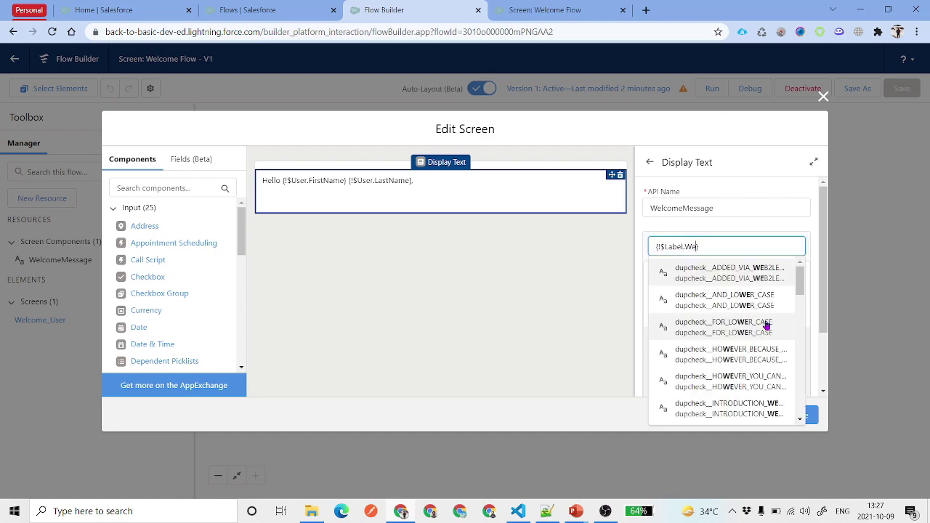
{"action": "key", "text": "BackSpace"}
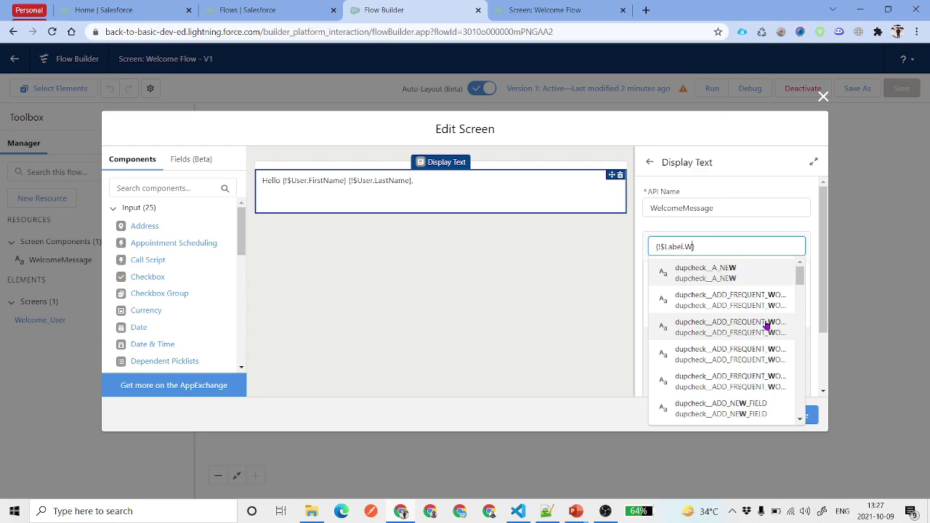
{"action": "left_click", "coordinate": [767, 327]}
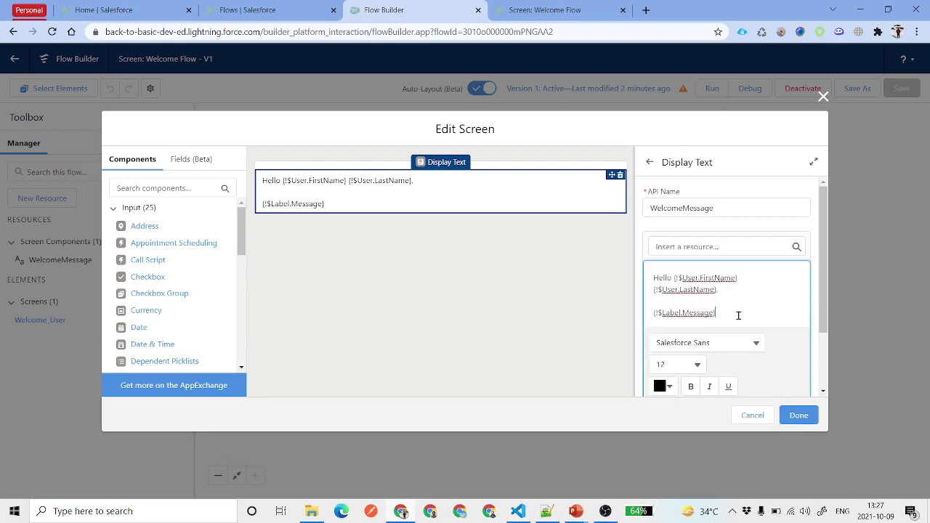
{"action": "double_click", "coordinate": [695, 314]}
{"action": "left_click", "coordinate": [798, 415]}
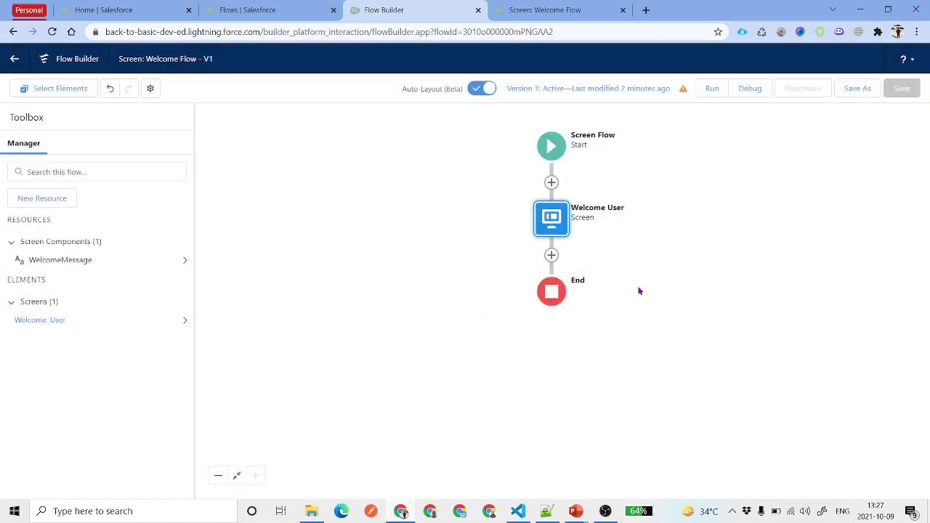
Save the Welcome Flow as a new version and check the current Home page message
{"action": "left_click", "coordinate": [858, 90]}
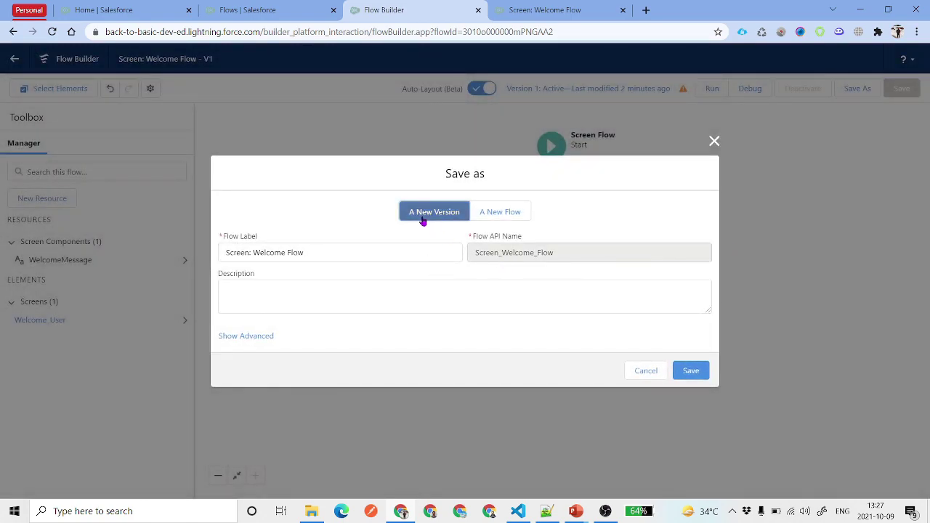
{"action": "left_click", "coordinate": [684, 378]}
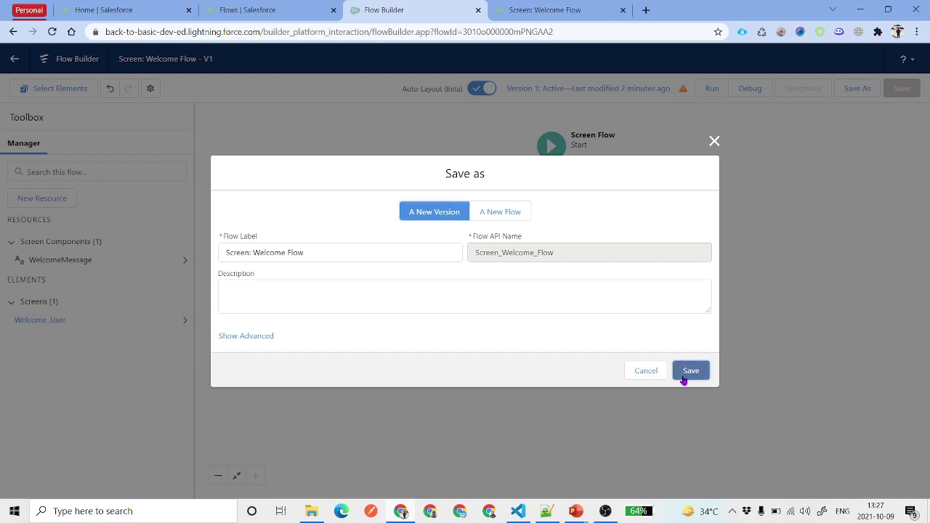
{"action": "left_click", "coordinate": [101, 9]}
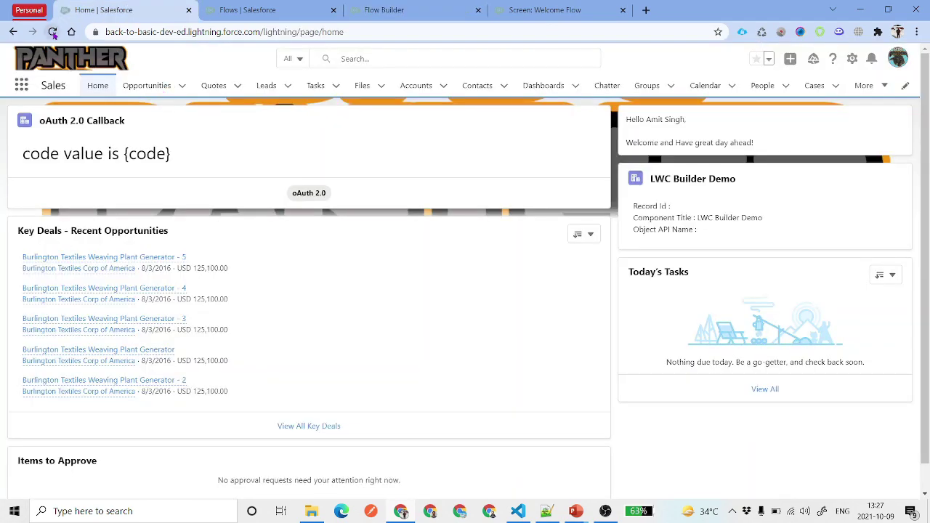
{"action": "triple_click", "coordinate": [668, 143]}
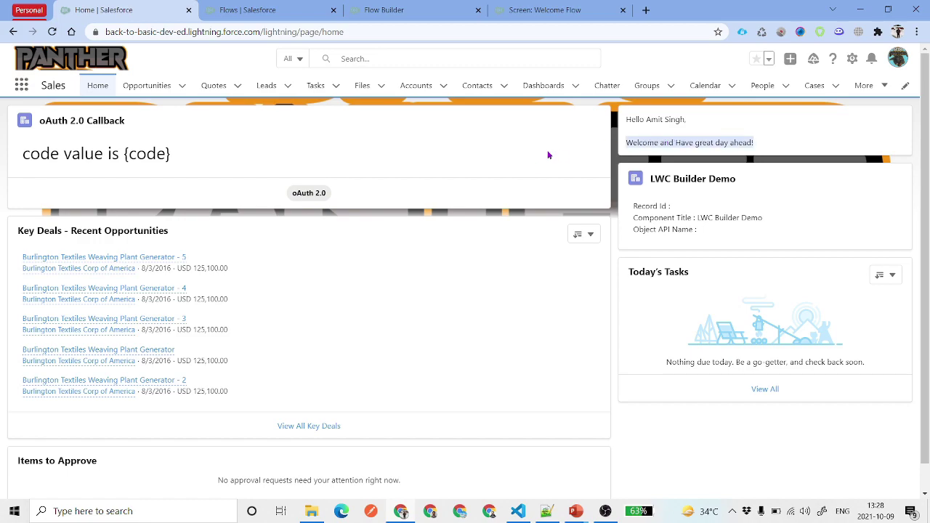
Activate the new flow version and reload the Home page
{"action": "left_click", "coordinate": [436, 9]}
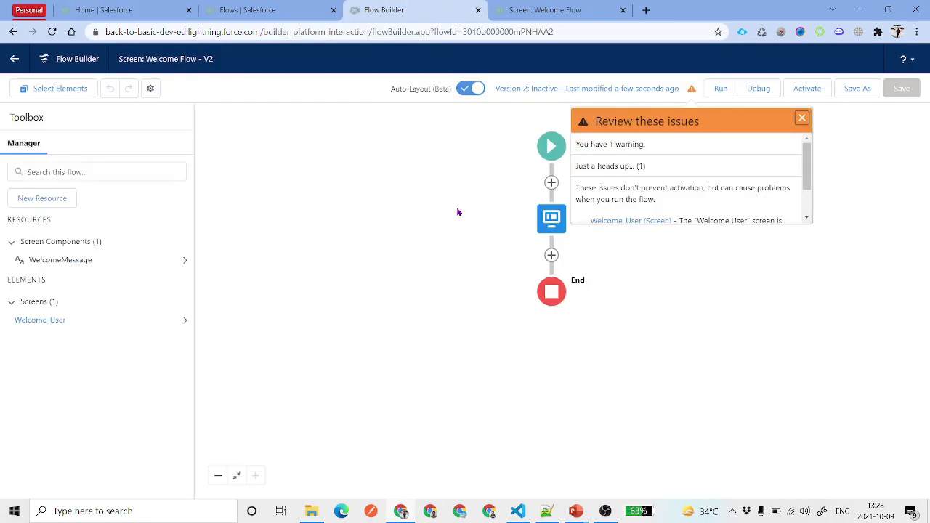
{"action": "left_click", "coordinate": [804, 91]}
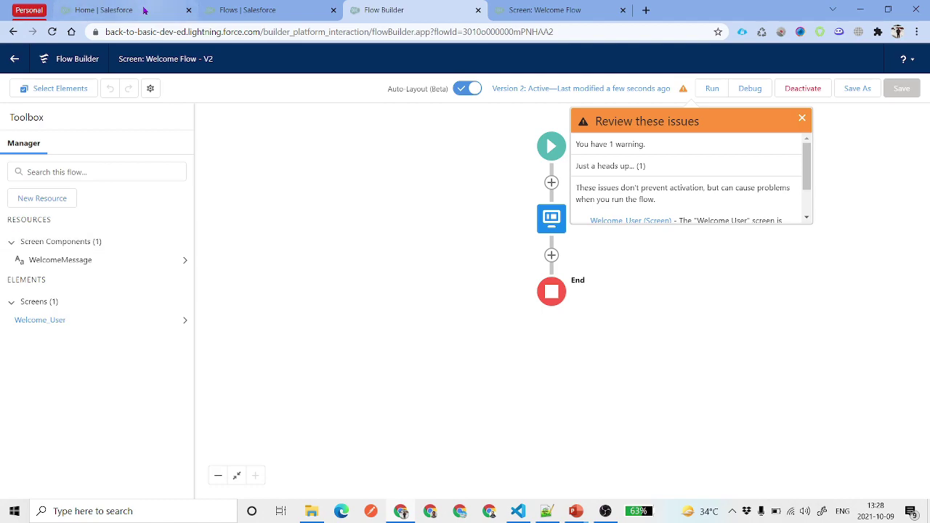
{"action": "left_click", "coordinate": [80, 8]}
{"action": "left_click", "coordinate": [51, 33]}
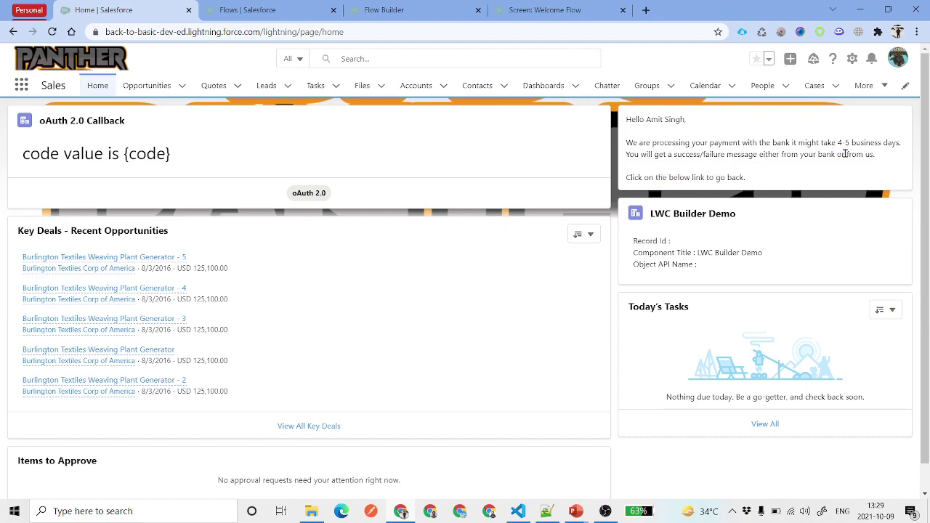
Review the welcome card's greeting and the Message label's payment-processing text
{"action": "left_click_drag", "start_coordinate": [700, 186], "coordinate": [642, 176]}
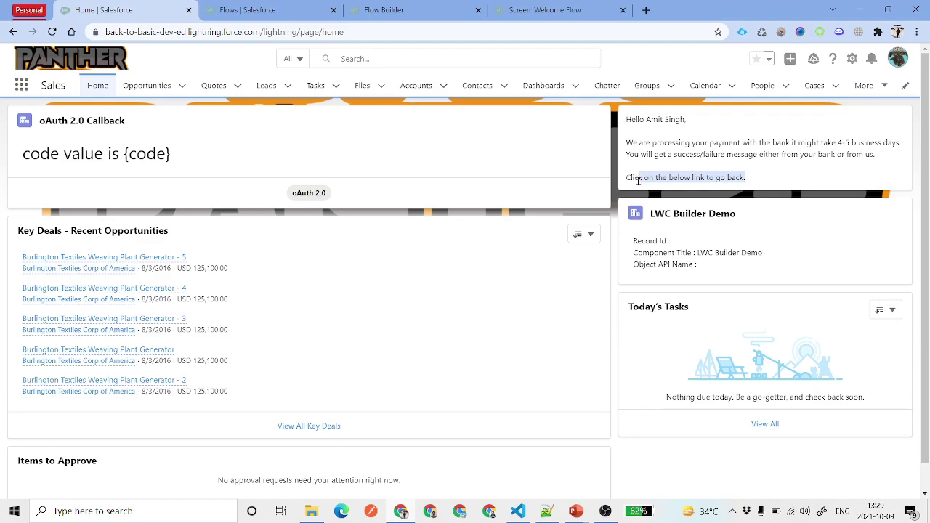
{"action": "left_click", "coordinate": [698, 177]}
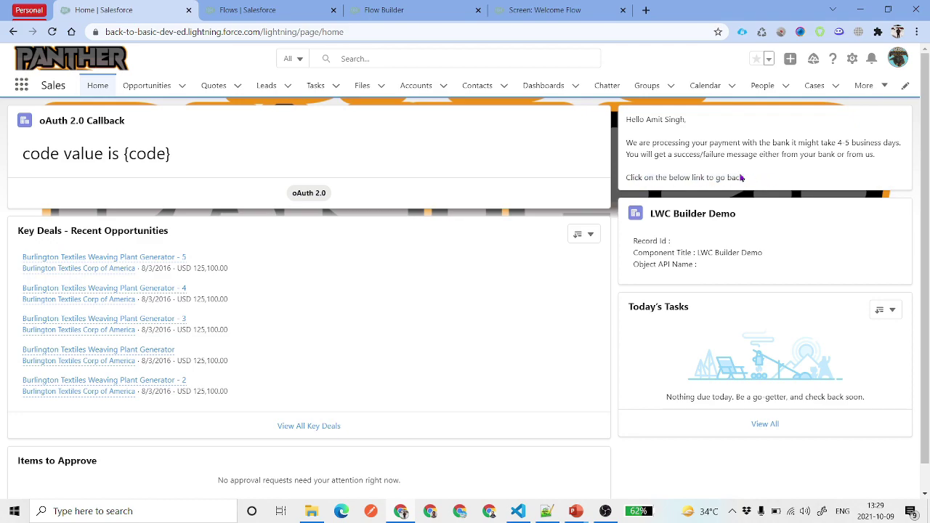
{"action": "left_click_drag", "start_coordinate": [626, 142], "coordinate": [766, 187]}
Replace the Message label's value with the pasted 'If nature offers no home' quote and save
{"action": "key", "text": "ctrl+a"}
{"action": "key", "text": "ctrl+Tab"}
{"action": "double_click", "coordinate": [191, 189]}
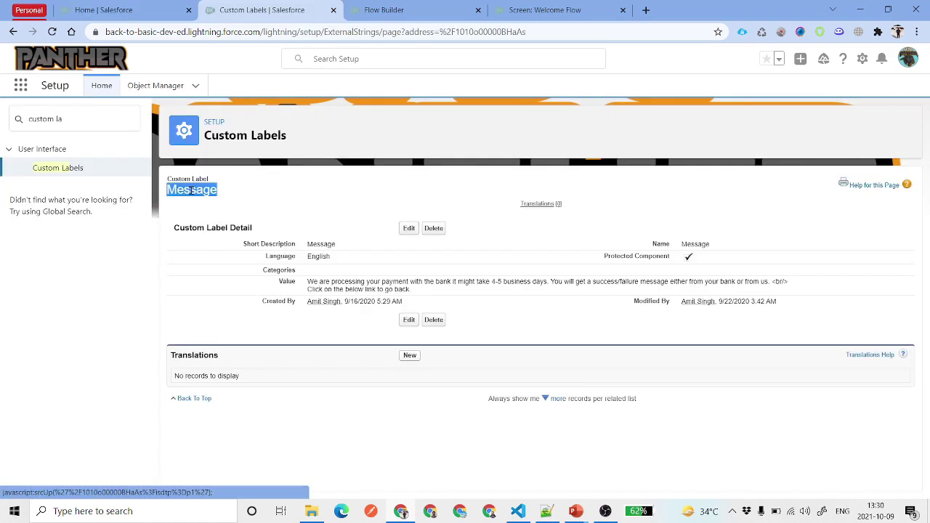
{"action": "left_click", "coordinate": [408, 229]}
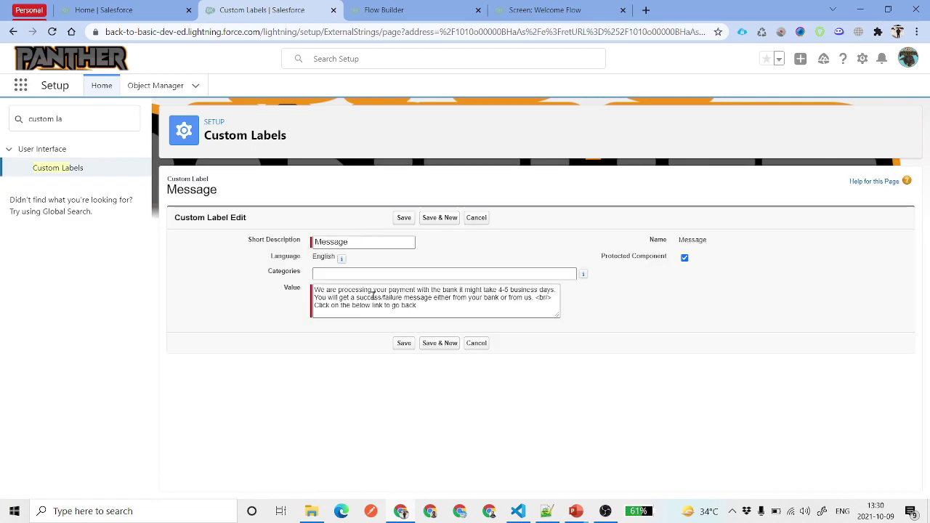
{"action": "triple_click", "coordinate": [373, 293]}
{"action": "key", "text": "ctrl+a"}
{"action": "type", "text": "If nature offers no home, then we must make a home one way or another. The only question is how."}
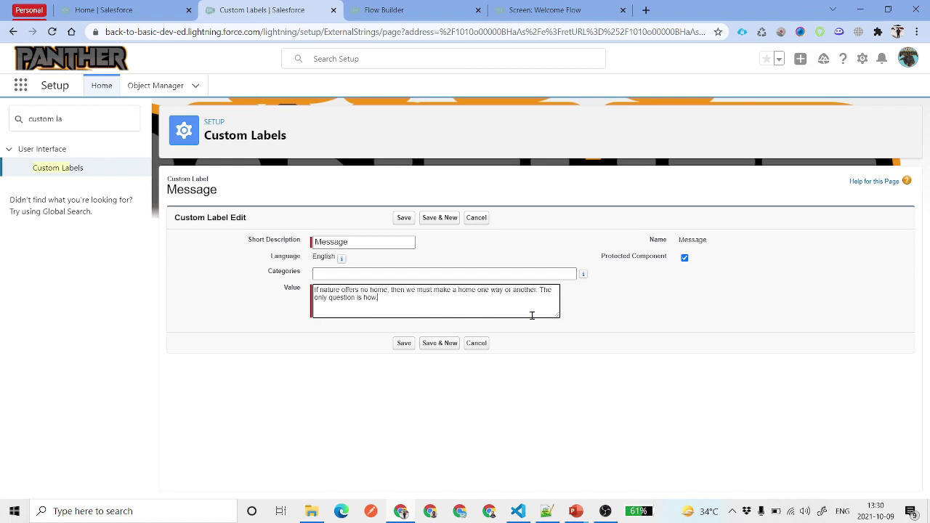
{"action": "left_click", "coordinate": [404, 218]}
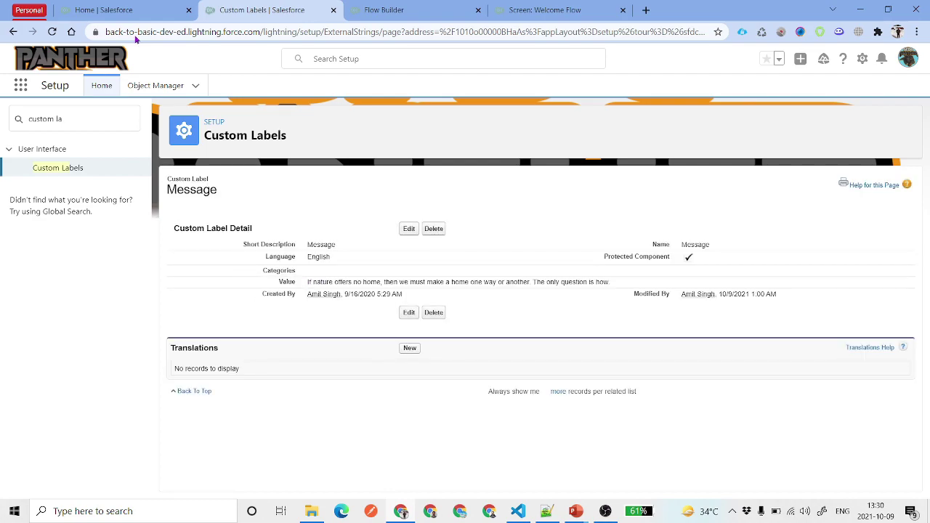
{"action": "left_click", "coordinate": [94, 9]}
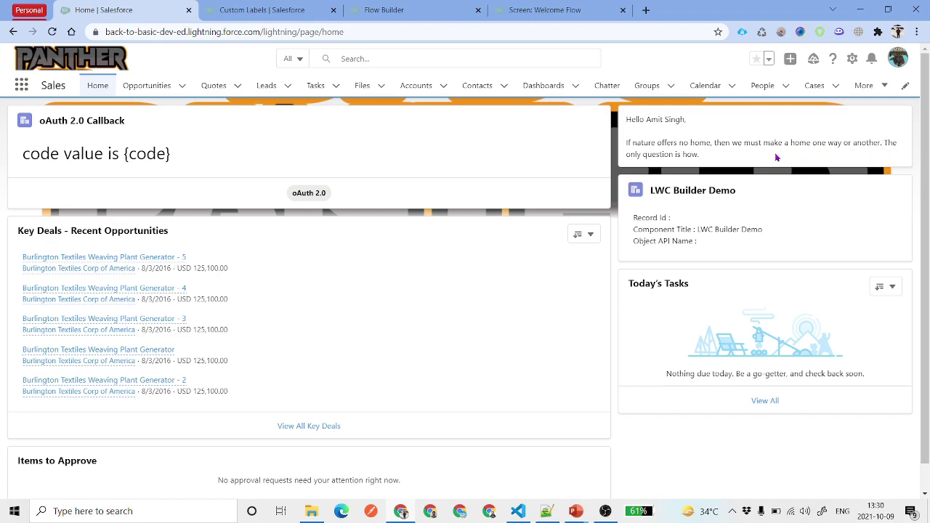
Check the new 'If nature offers no home' quote under the greeting on the welcome card
{"action": "left_click_drag", "start_coordinate": [713, 161], "coordinate": [629, 146]}
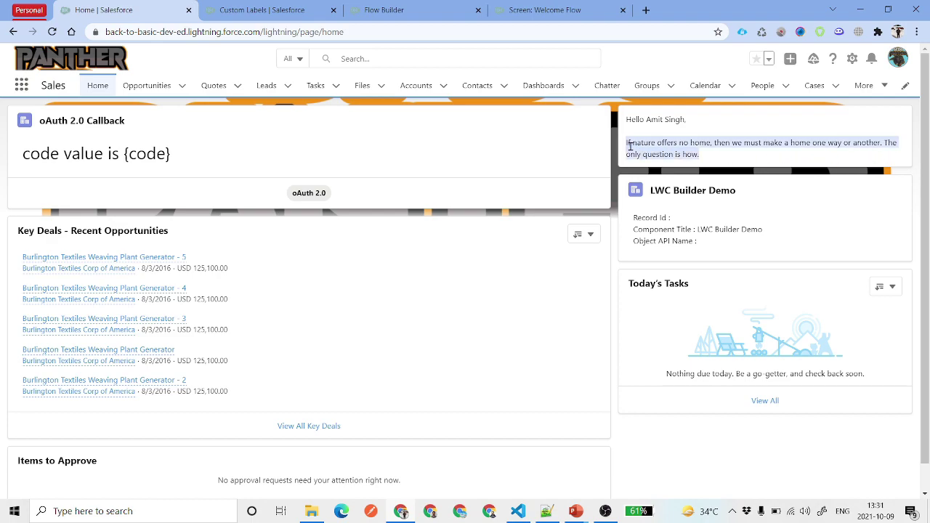
{"action": "left_click", "coordinate": [739, 156]}
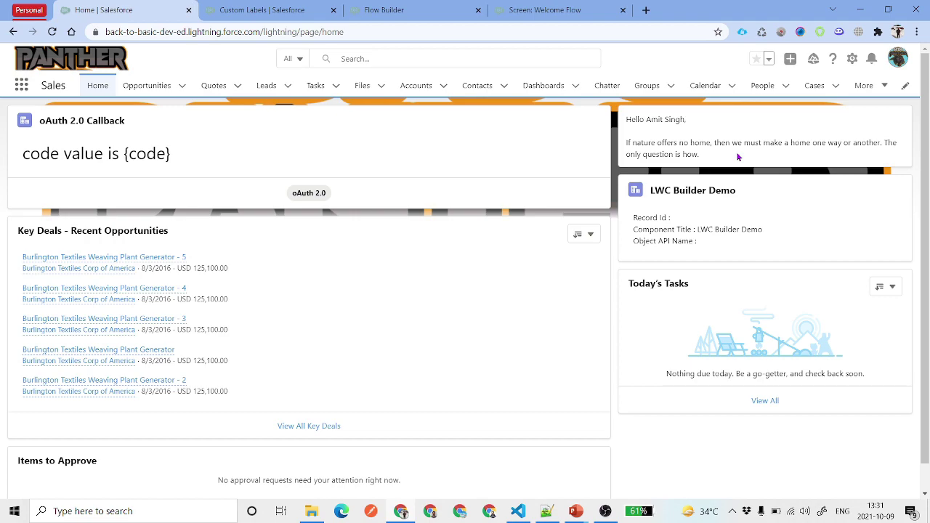